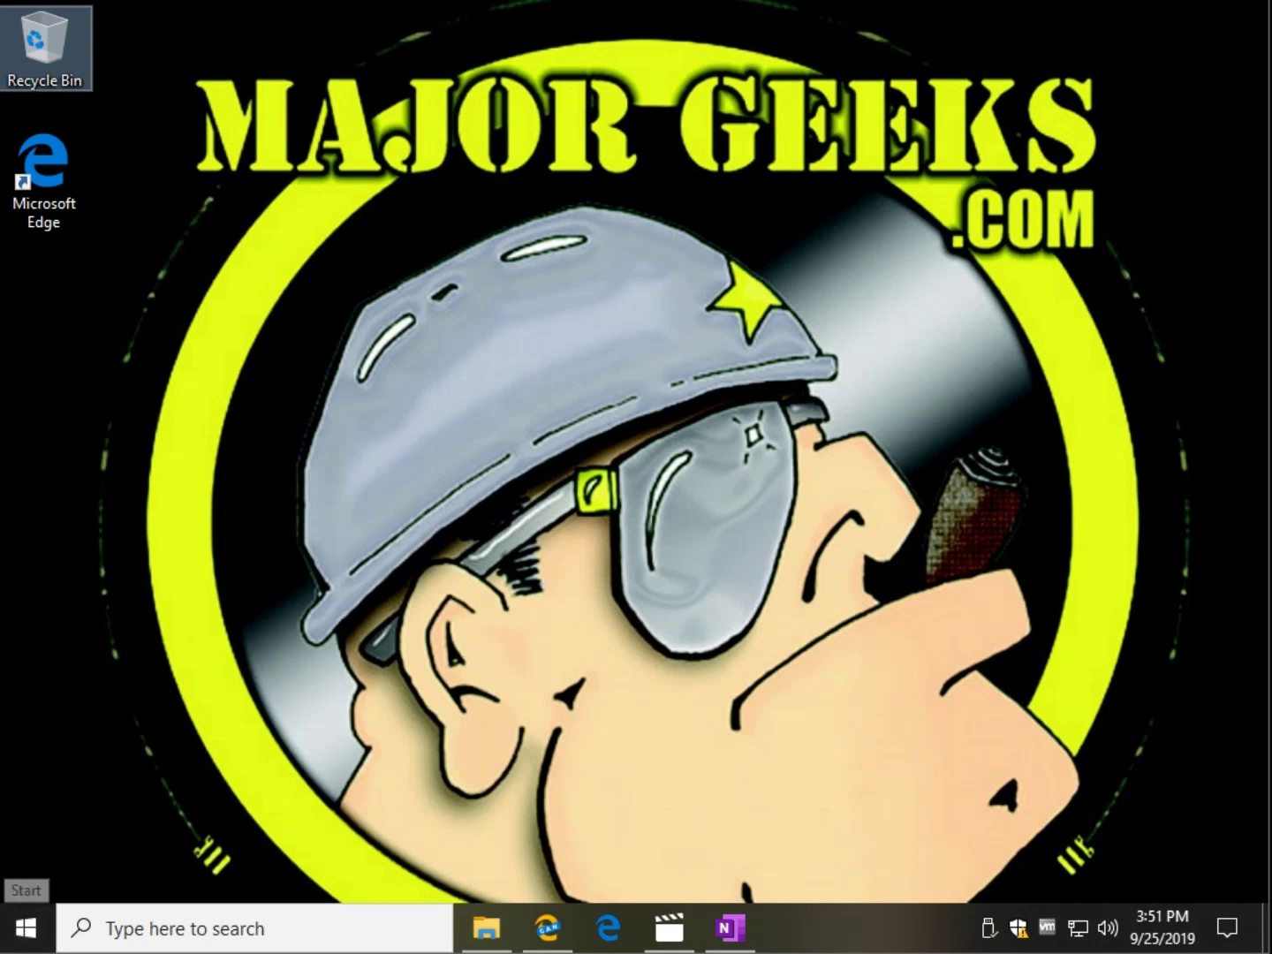
Go to Settings > System > Multitasking and confirm Snap windows is on with all three options ticked.
left_click(25, 927)
left_click(25, 926)
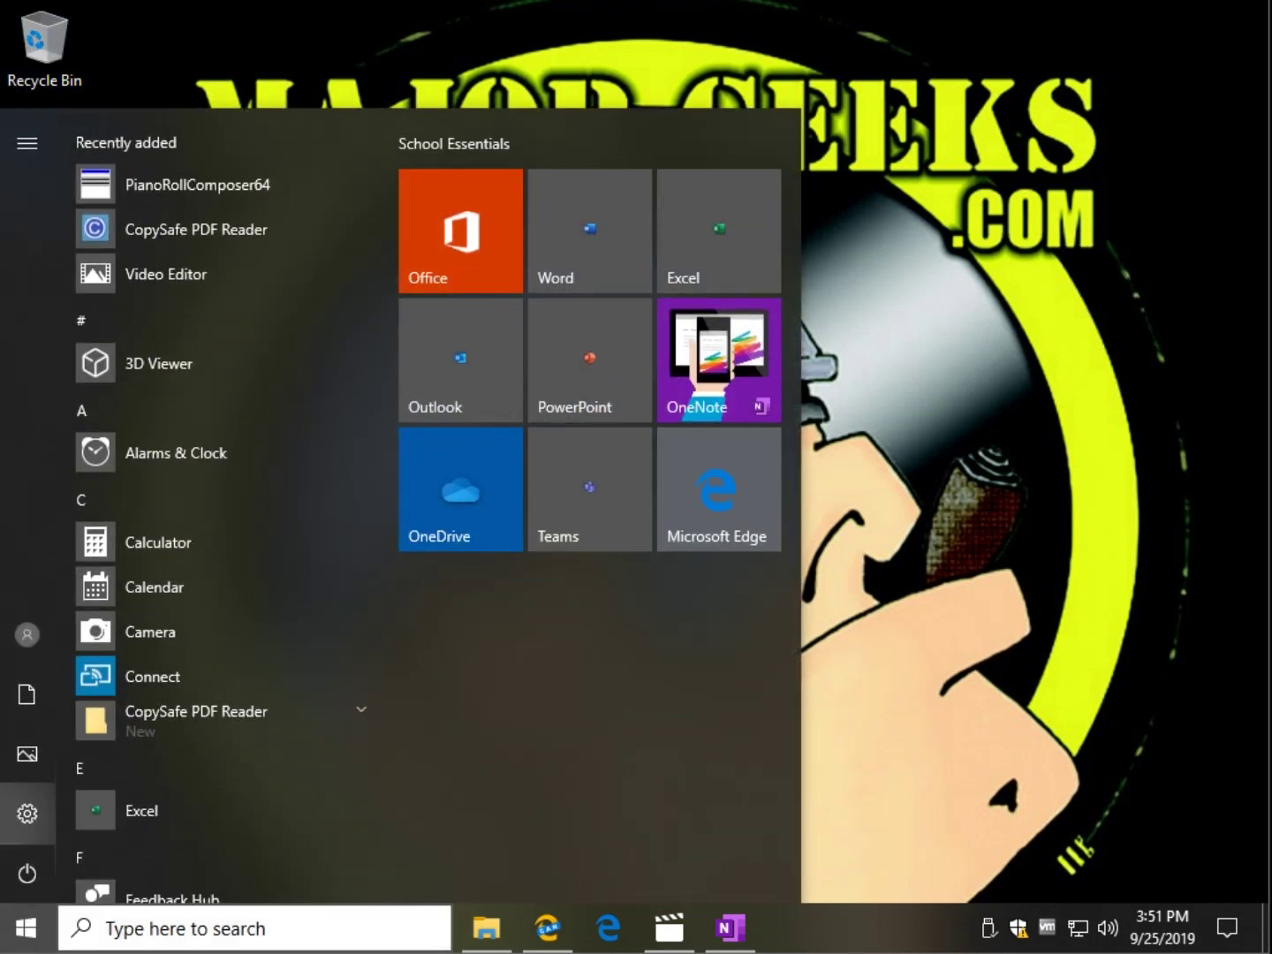
left_click(28, 814)
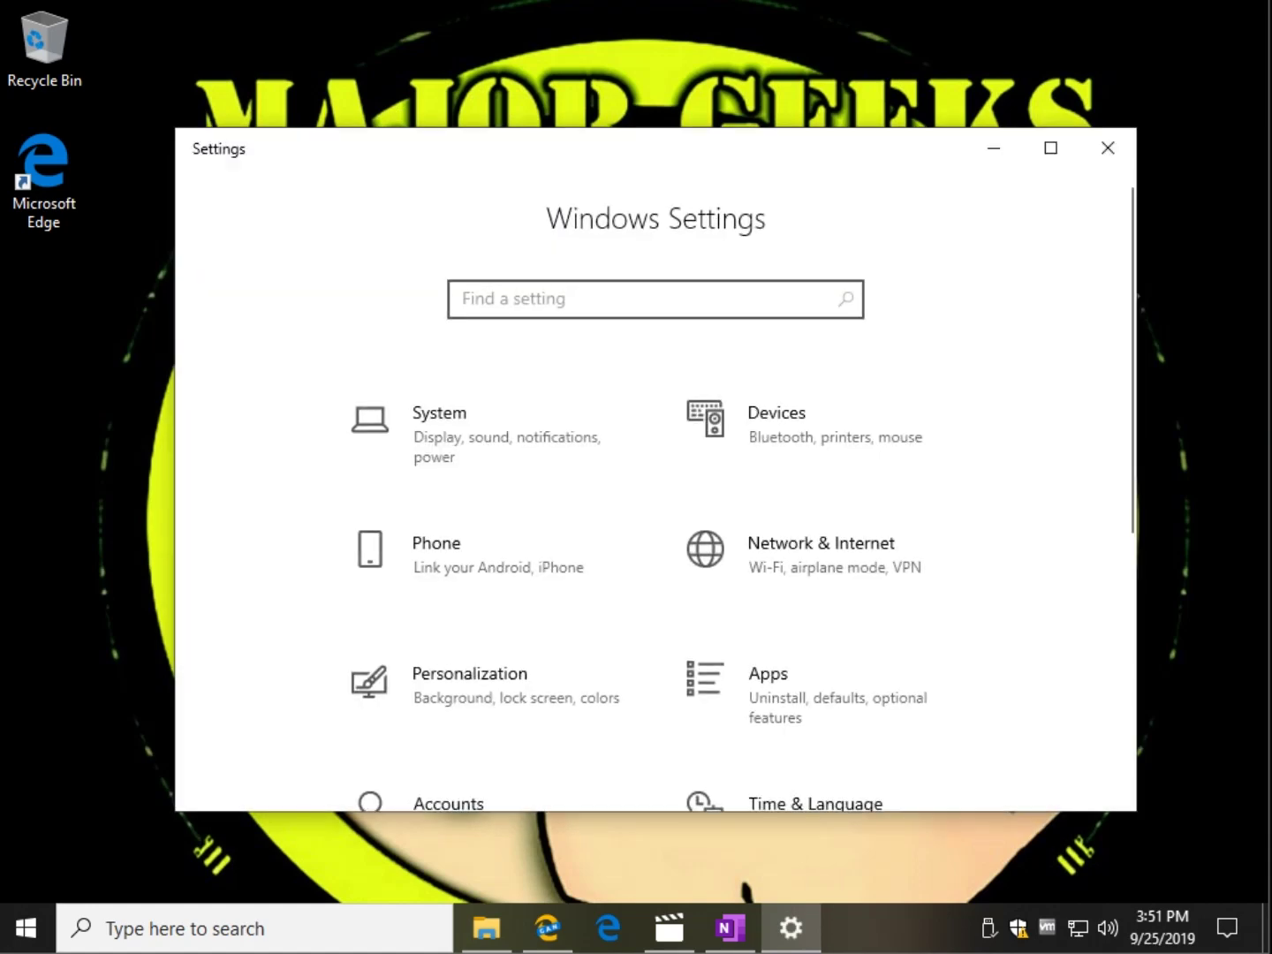
left_click(486, 442)
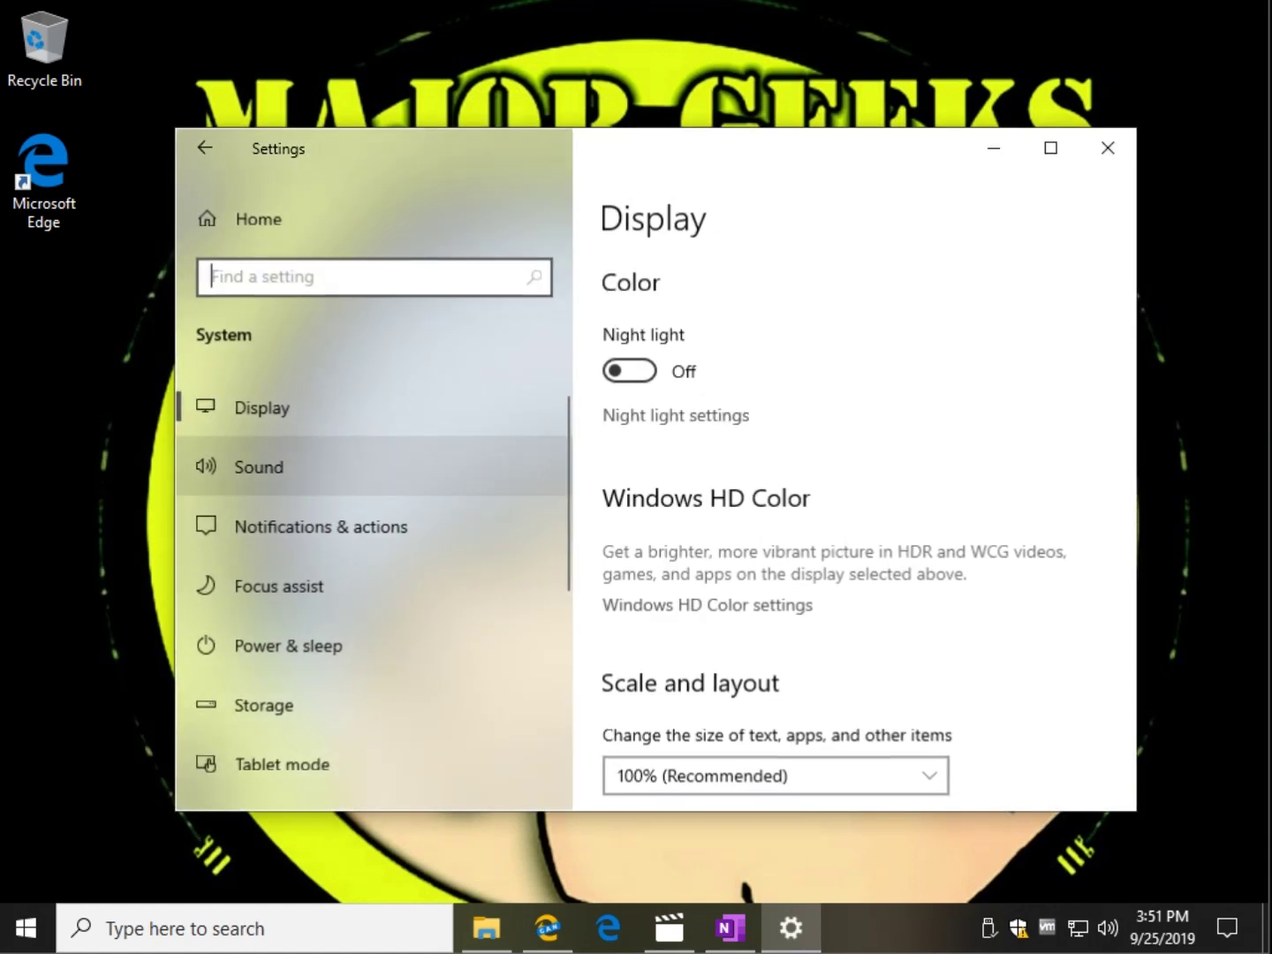
scroll(371, 468, "down", 2)
scroll(371, 468, "down", 2)
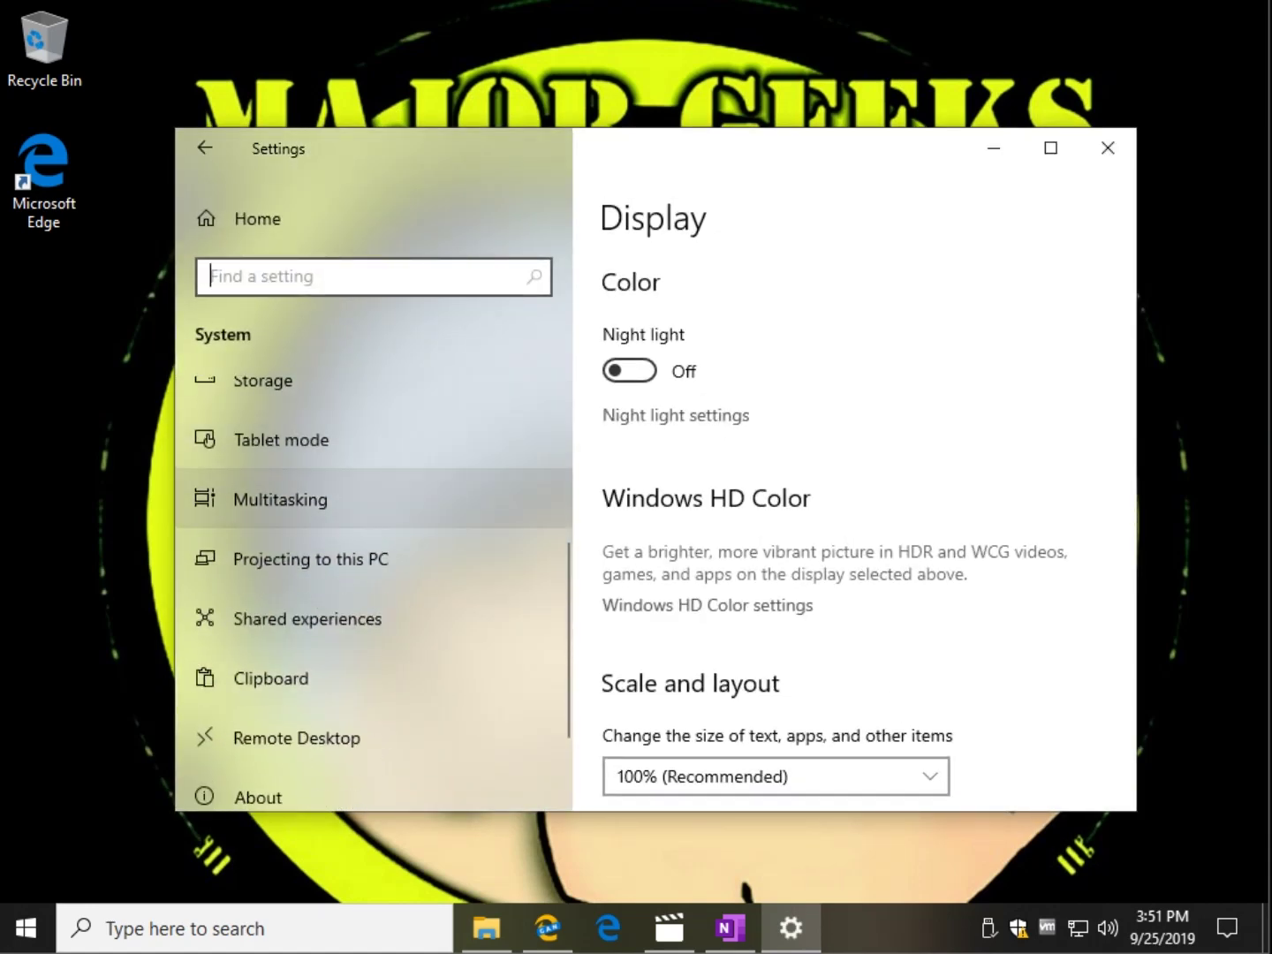
left_click(280, 499)
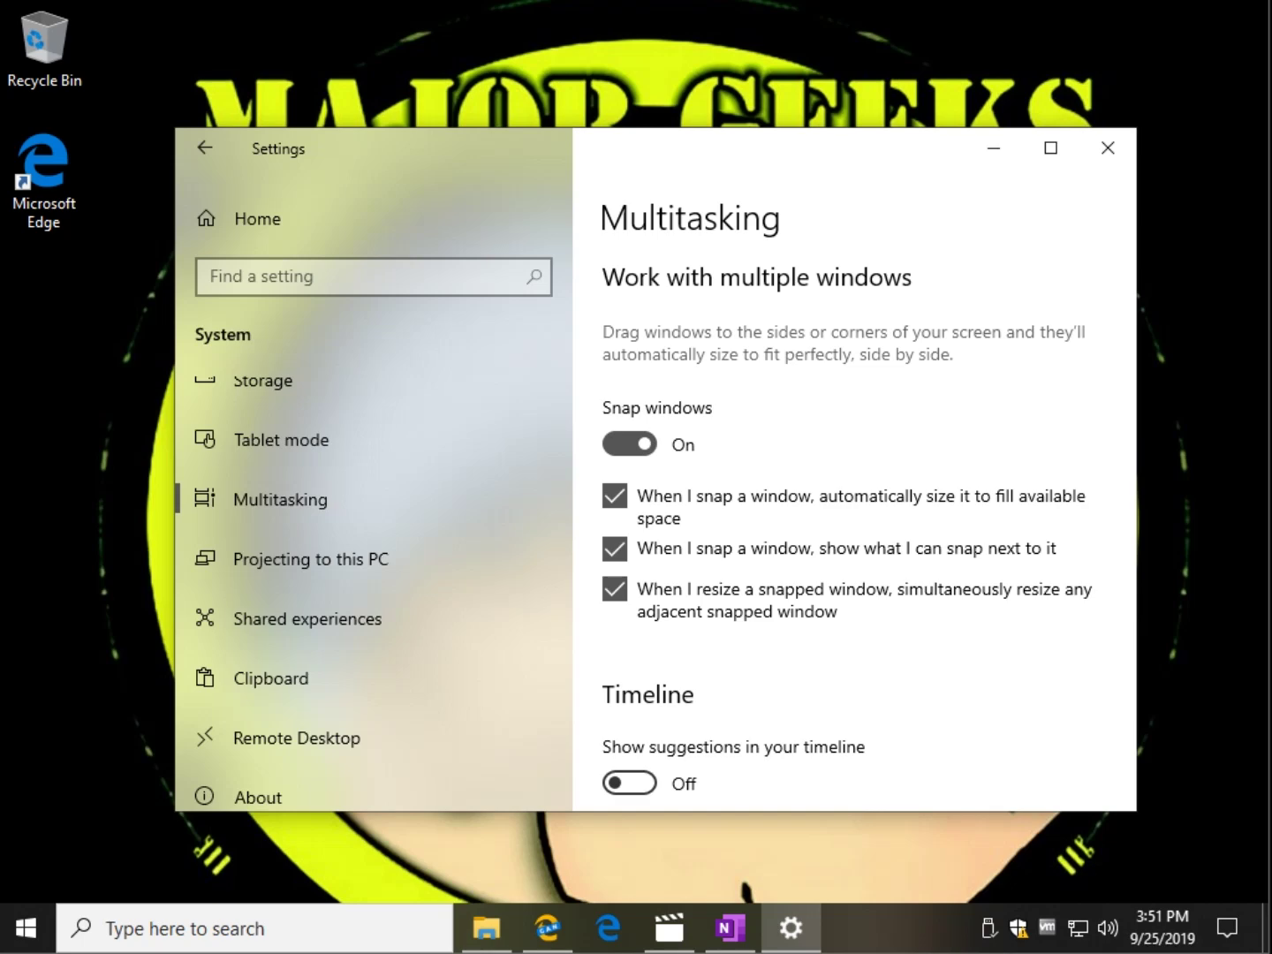
Snap Settings right and the MajorGeeks browser left, then drag the shared divider to rebalance widths.
key("super+Right")
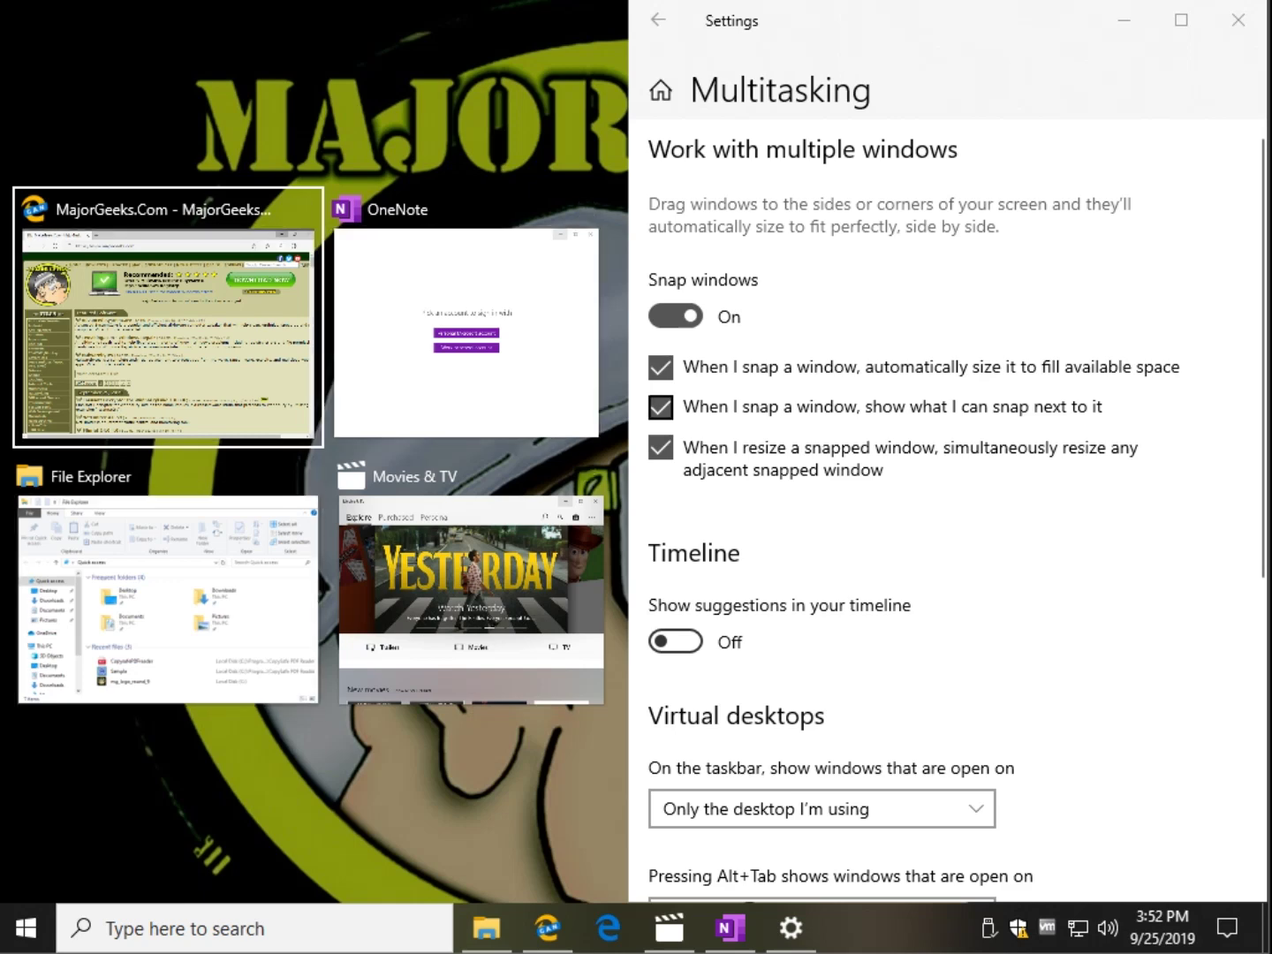
left_click(168, 331)
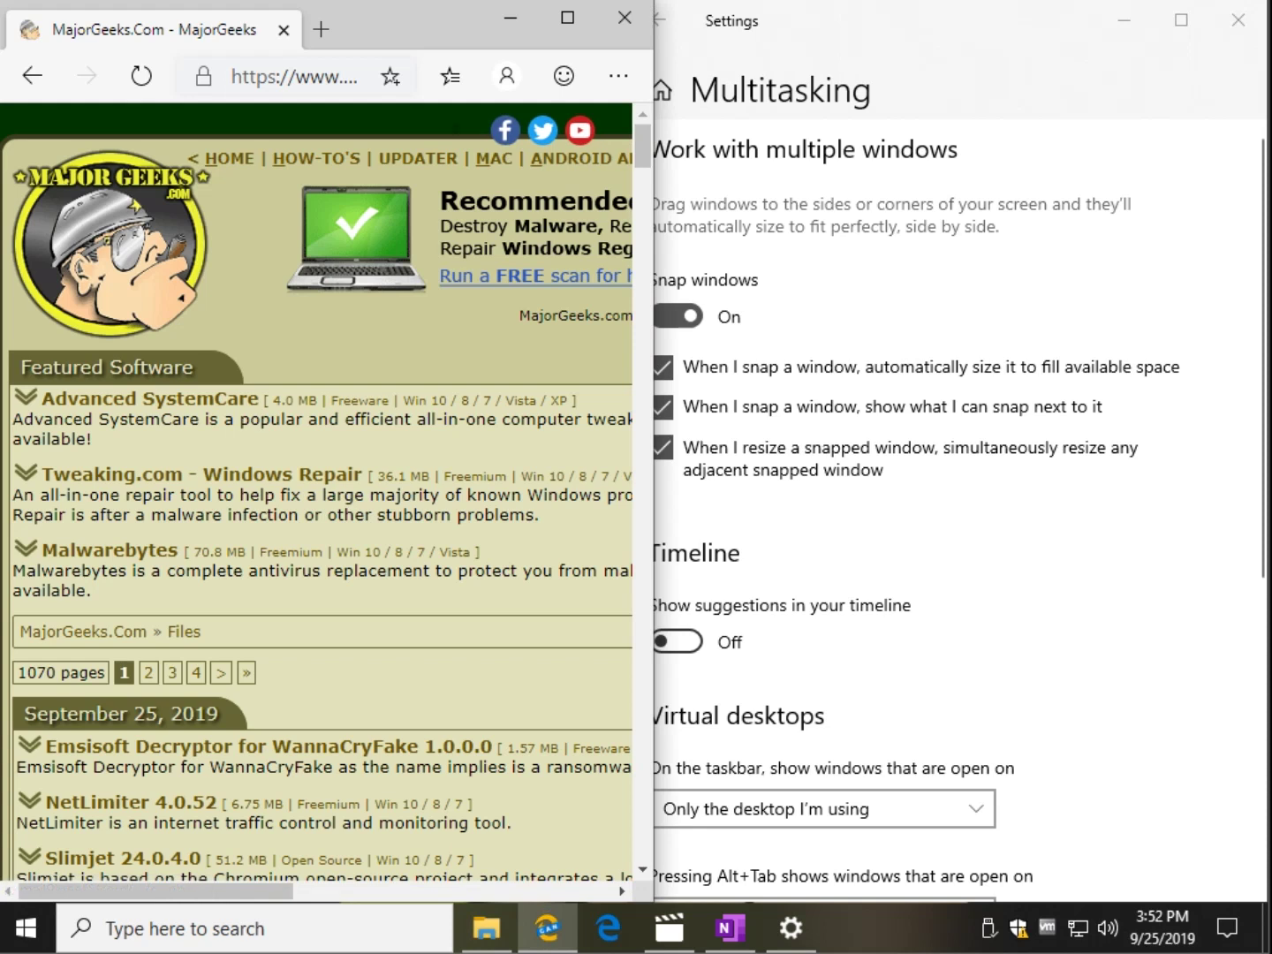
left_click_drag(654, 18, 628, 18)
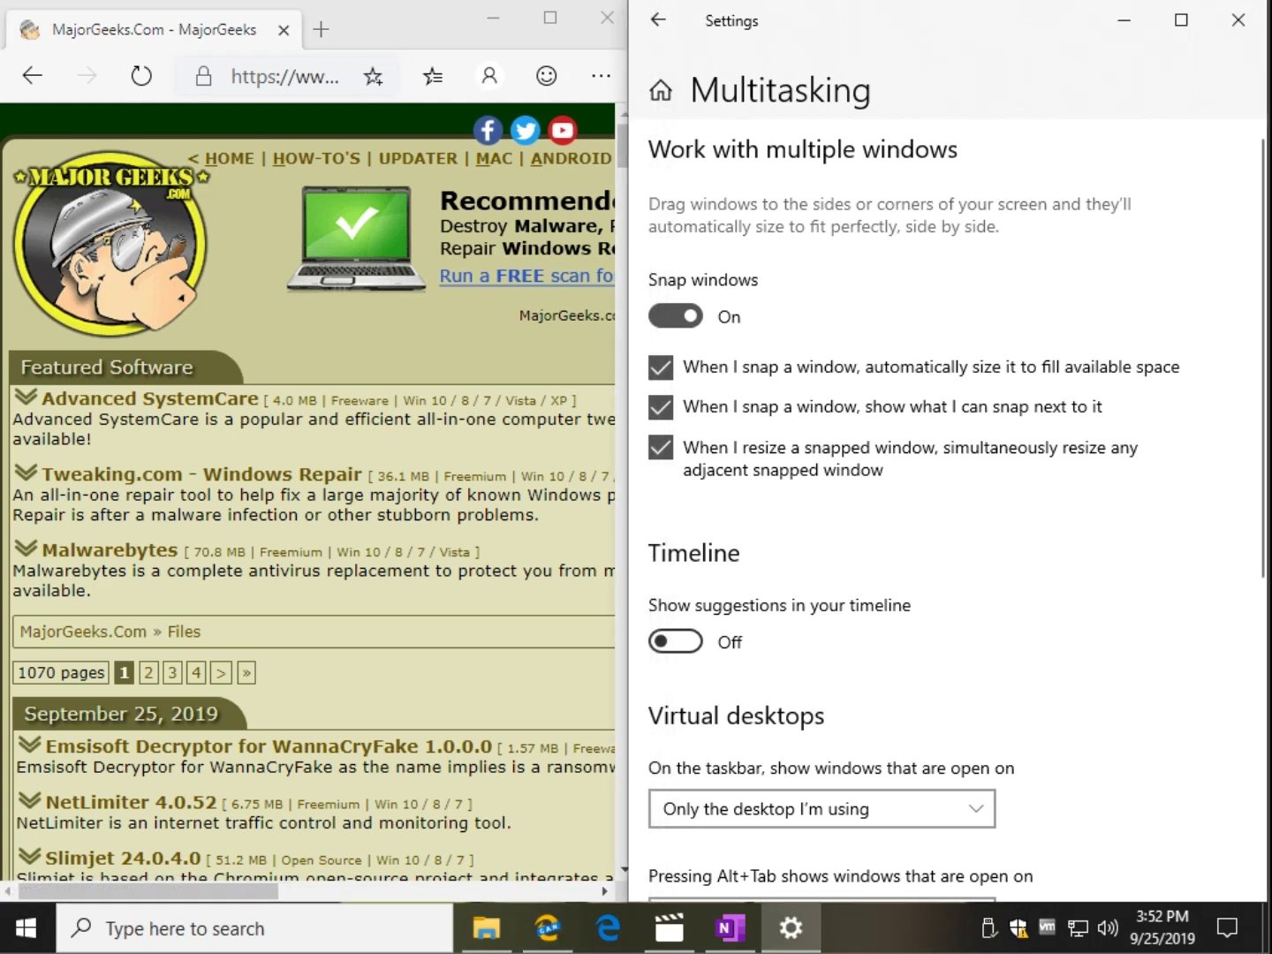
left_click_drag(628, 53, 636, 53)
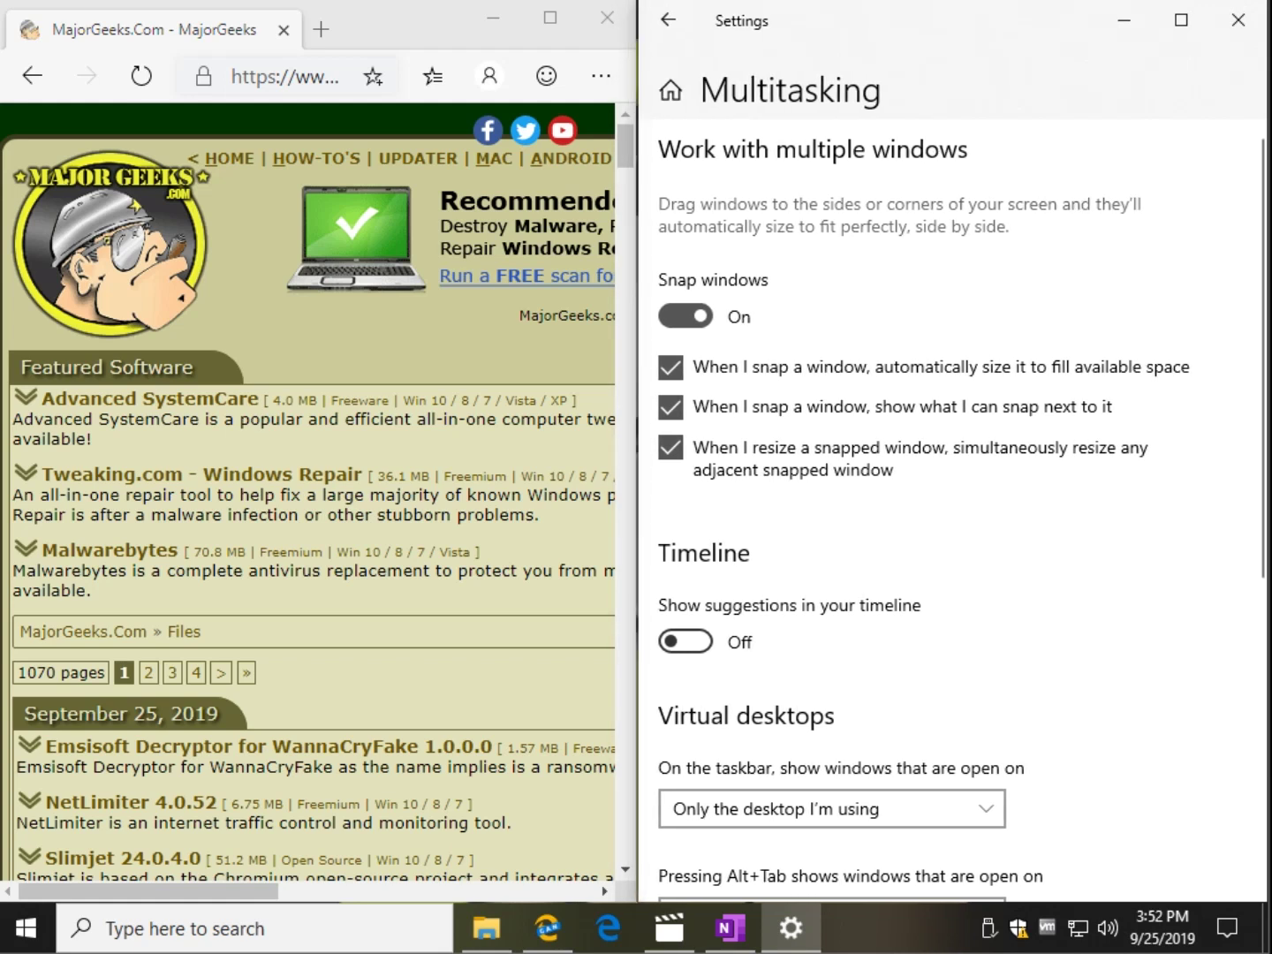
key("alt+Tab")
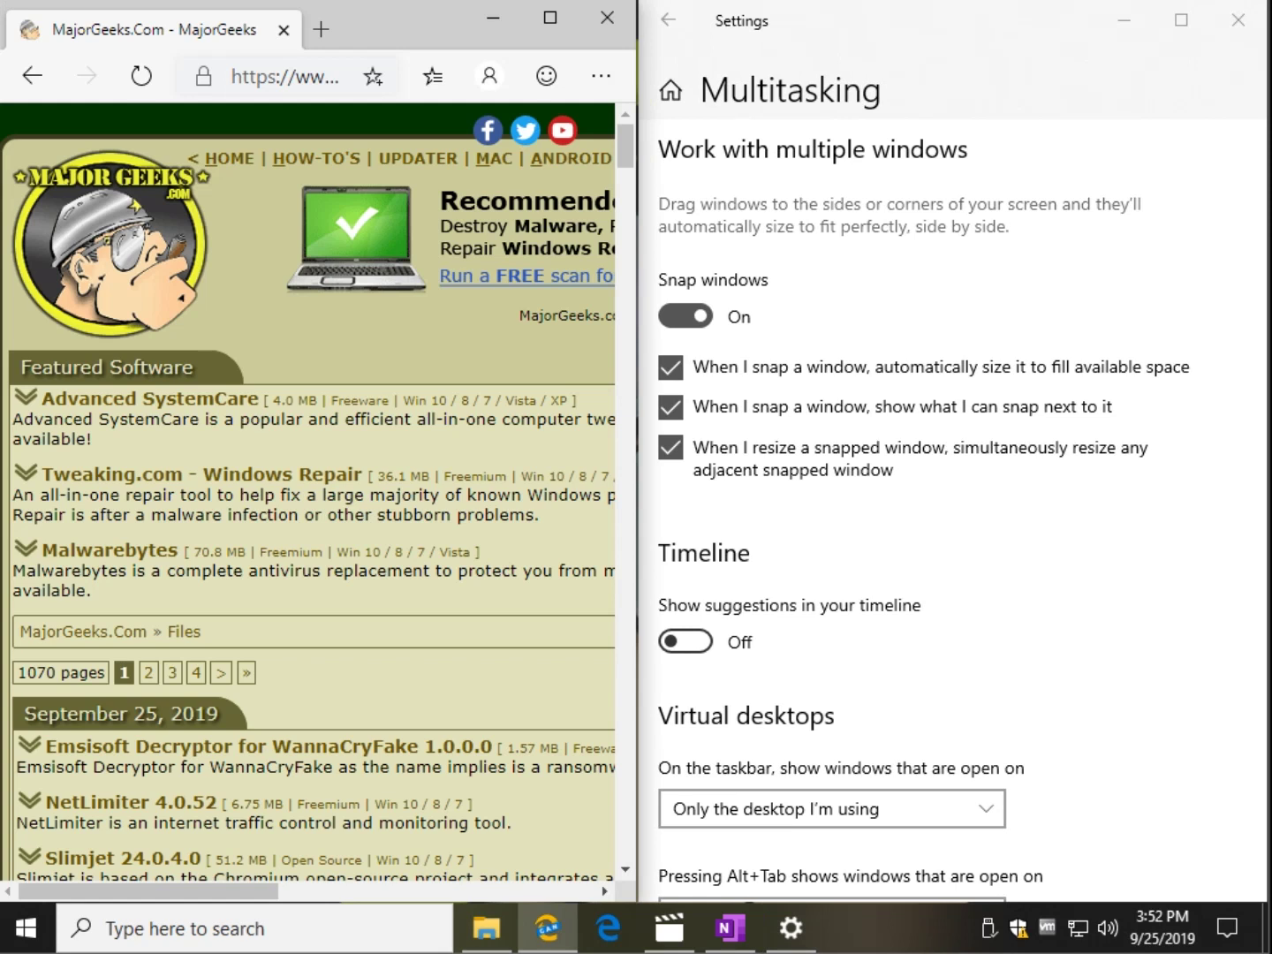
Snap Settings into the bottom-right quarter and the MajorGeeks browser into the top-left quarter.
key("alt+Tab")
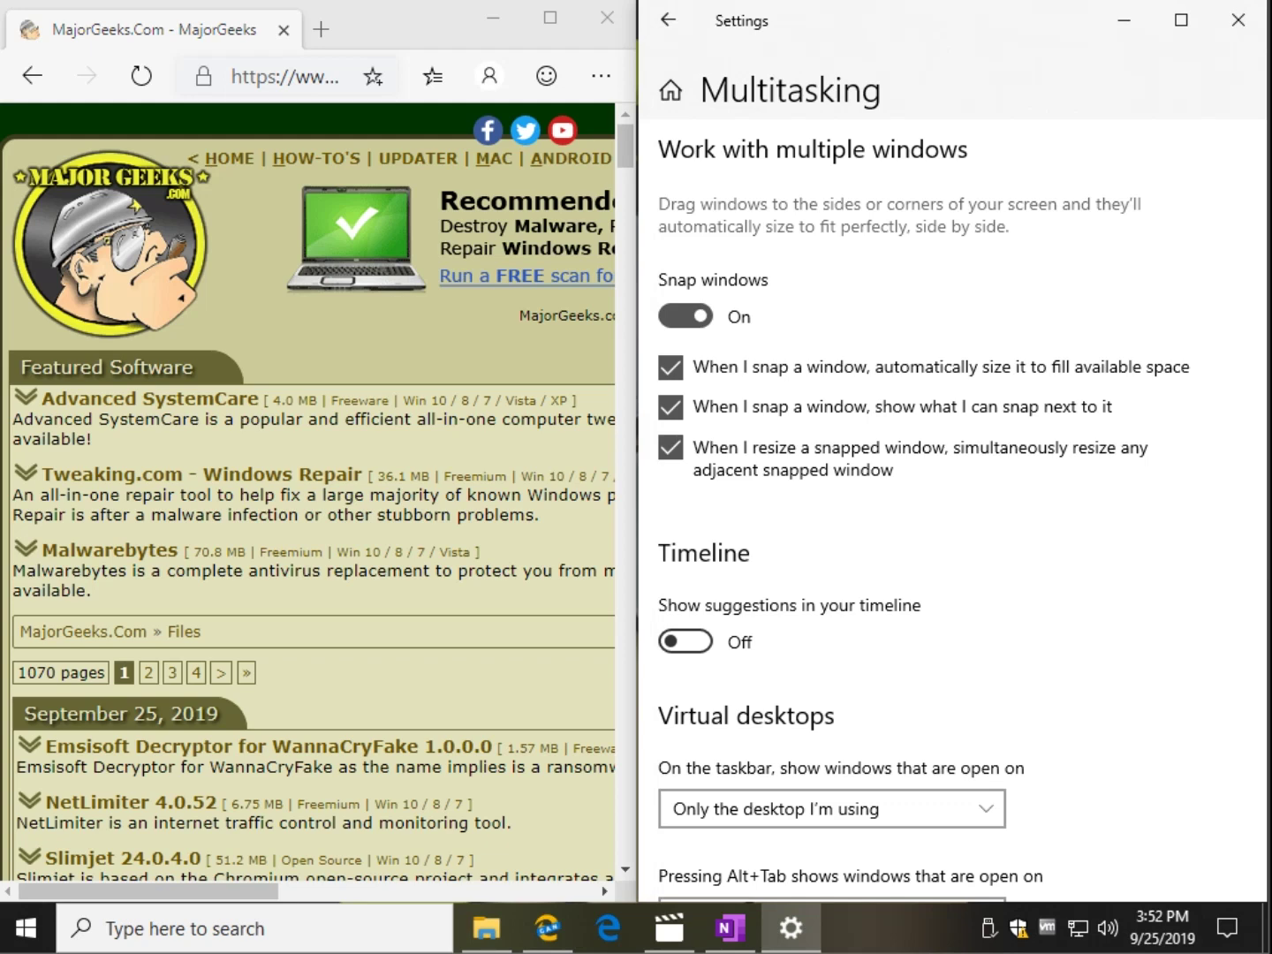
key("super+Down")
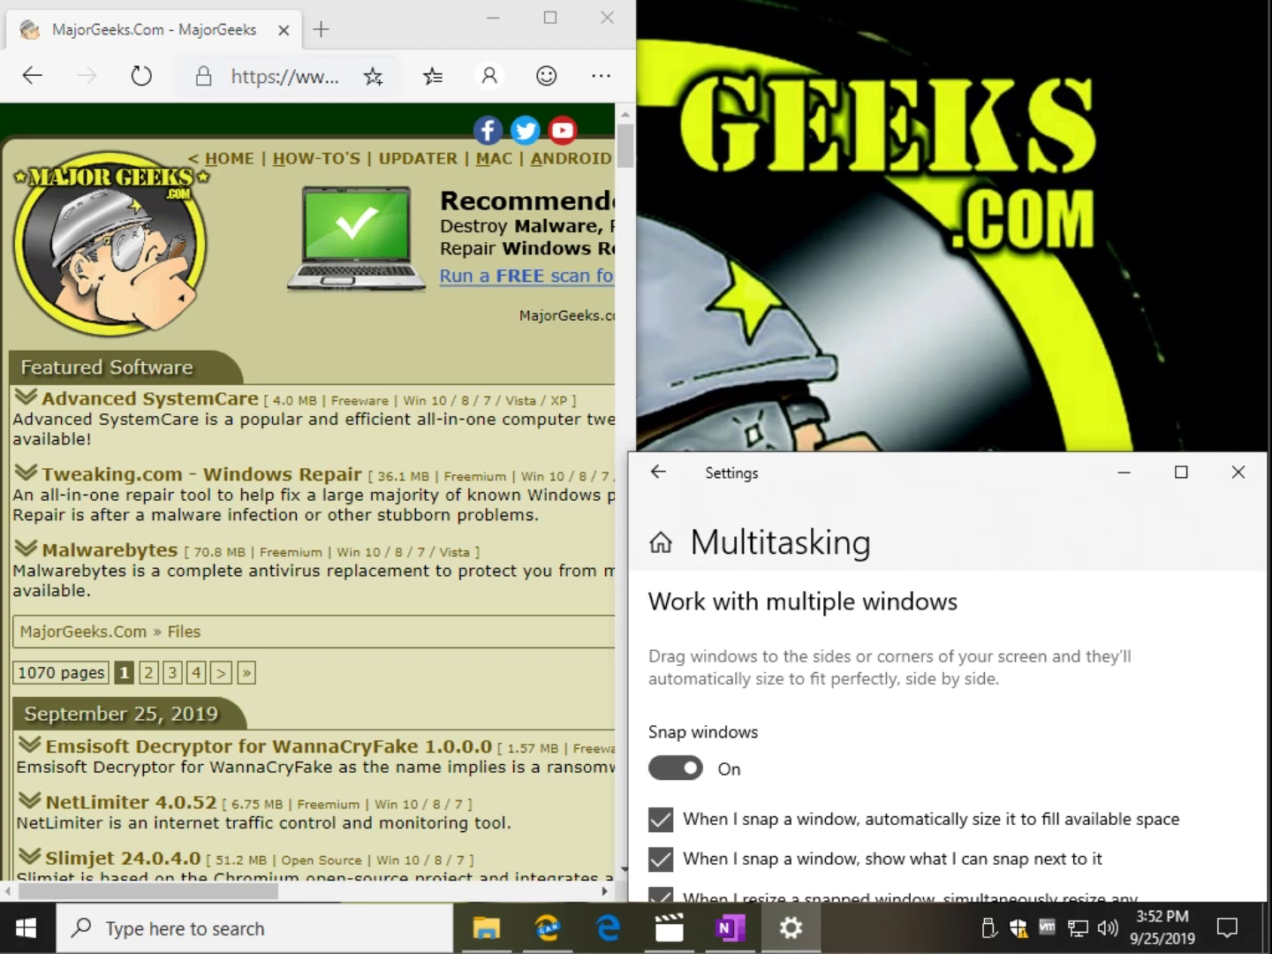
key("alt+Tab")
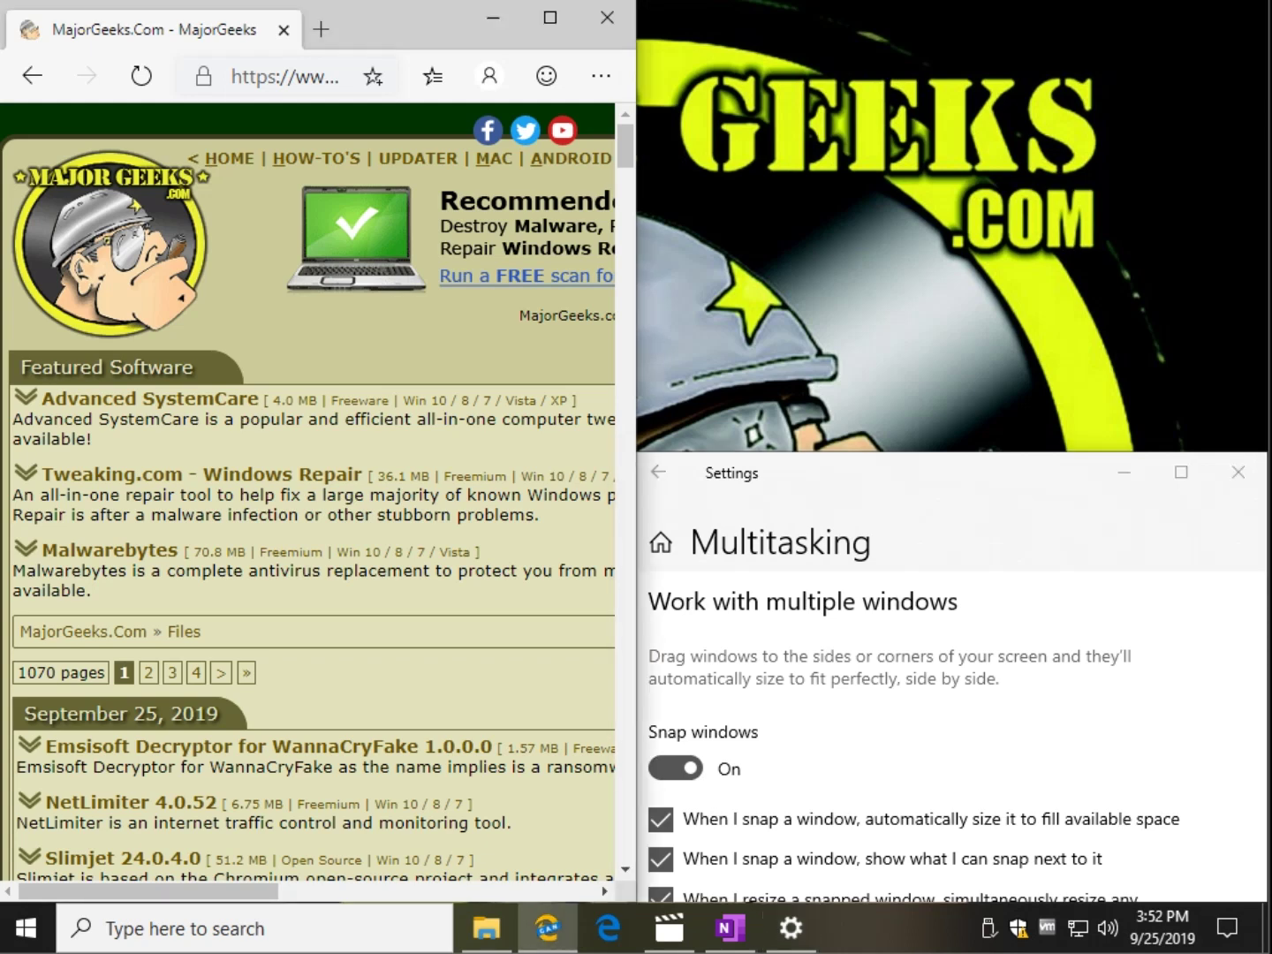
key("super+Up")
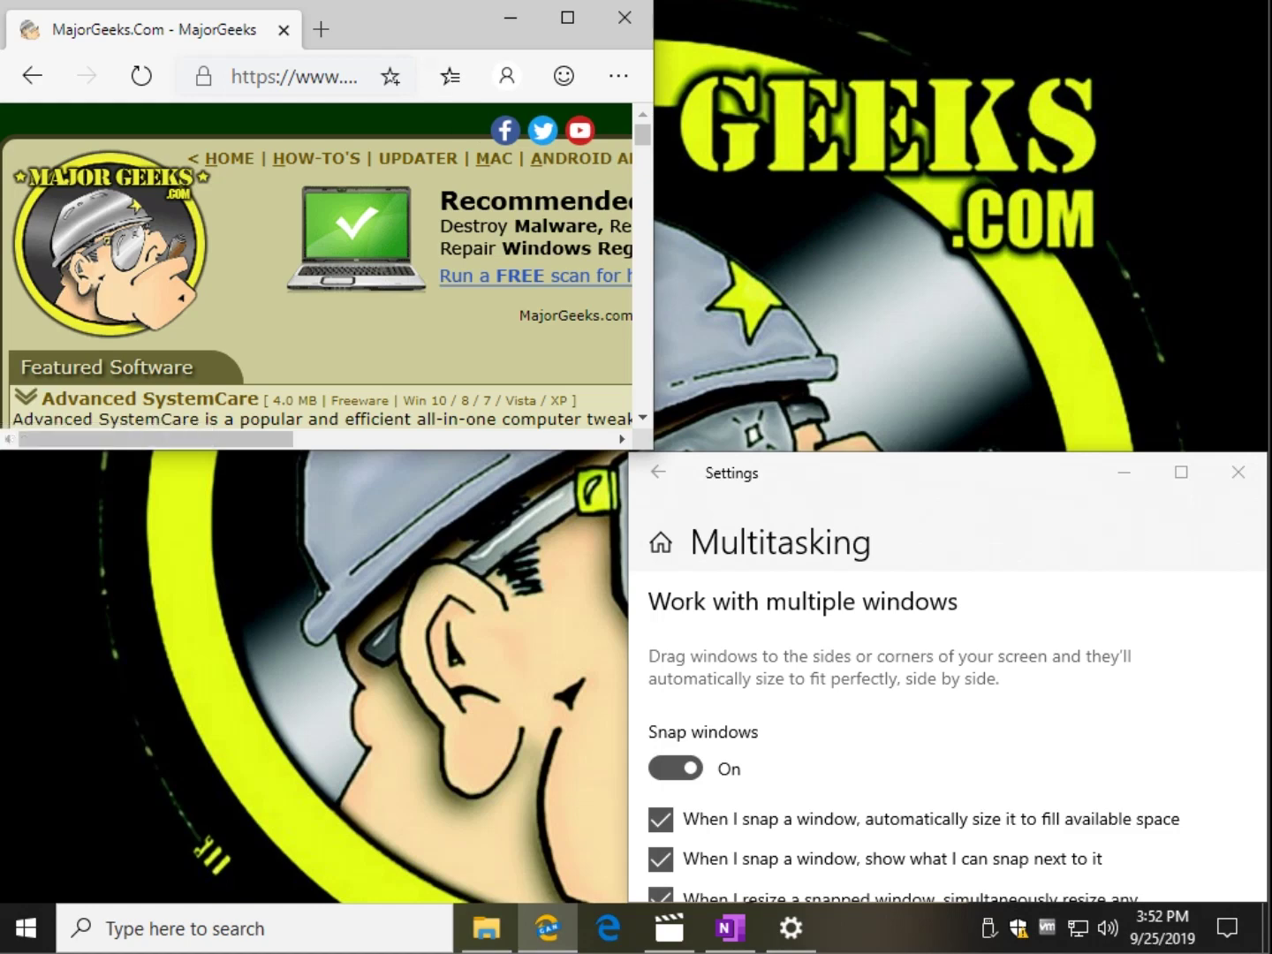
Snap Movies & TV into the top-right quarter, adjust its size and position, then close it.
left_click(670, 927)
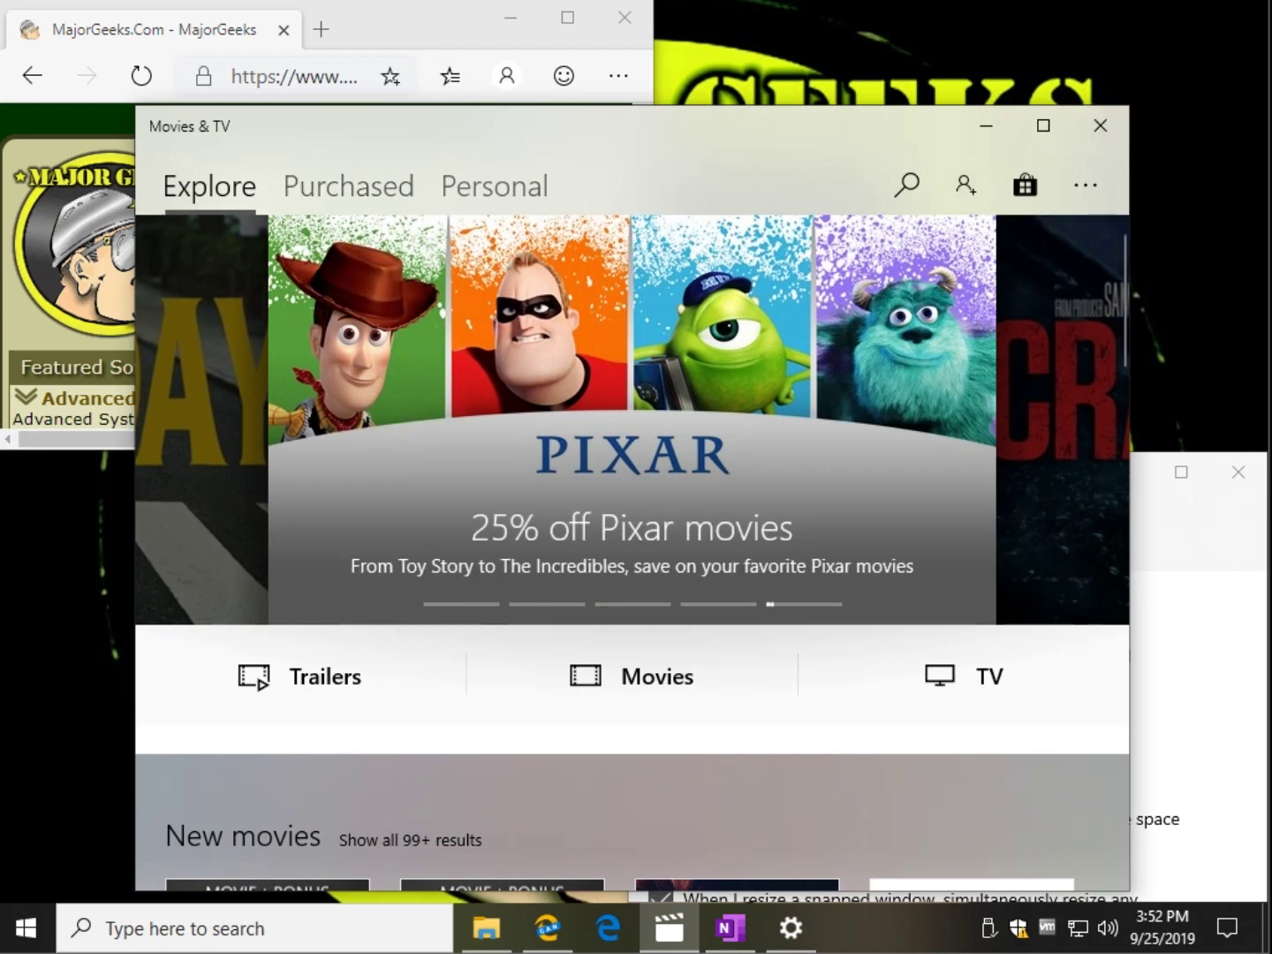
left_click_drag(1130, 199, 876, 199)
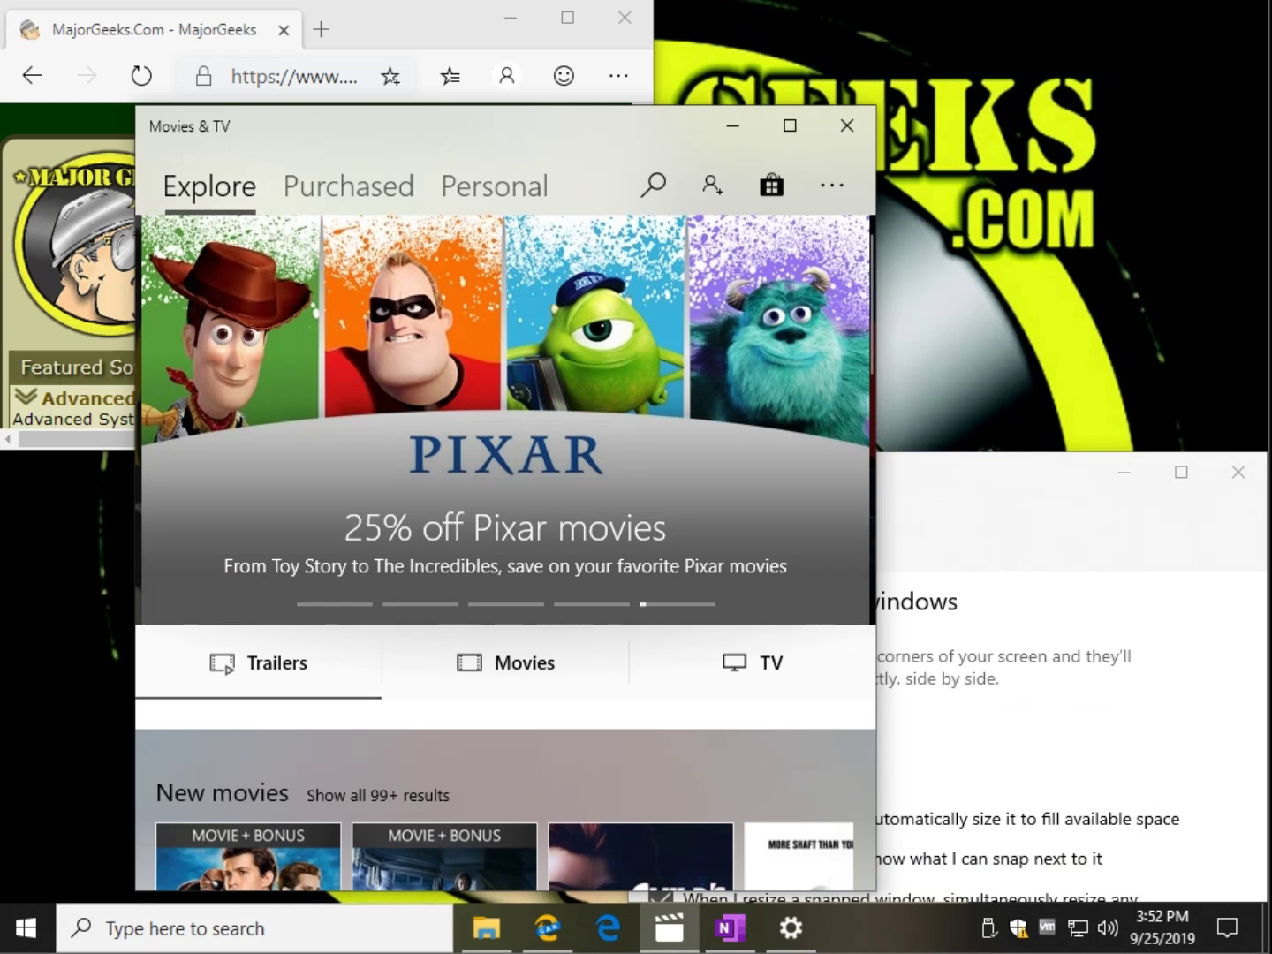
mouse_move(491, 124)
left_mouse_down()
mouse_move(914, 24)
mouse_move(875, 36)
left_mouse_up()
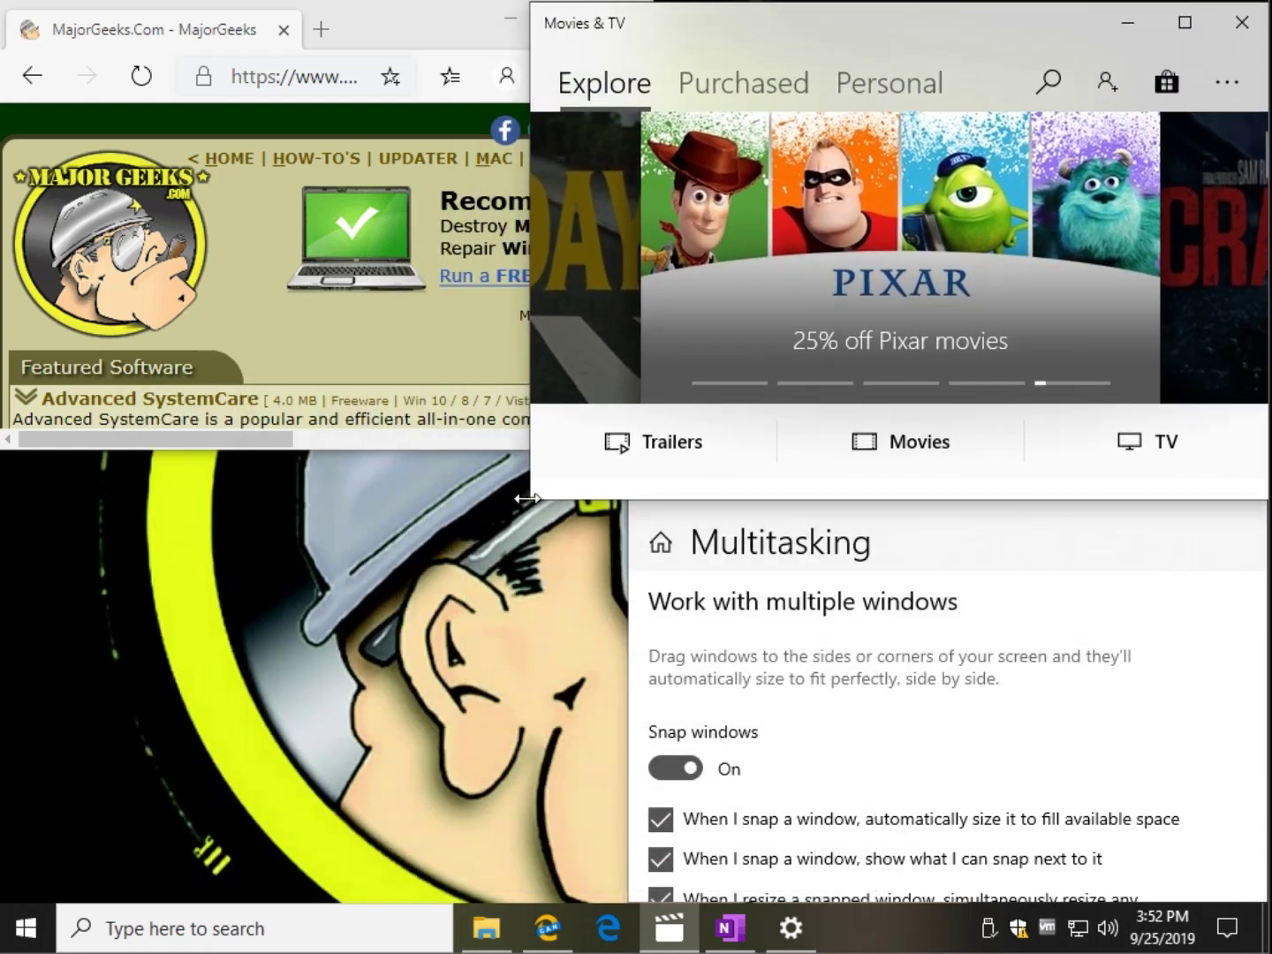
left_click_drag(529, 498, 633, 497)
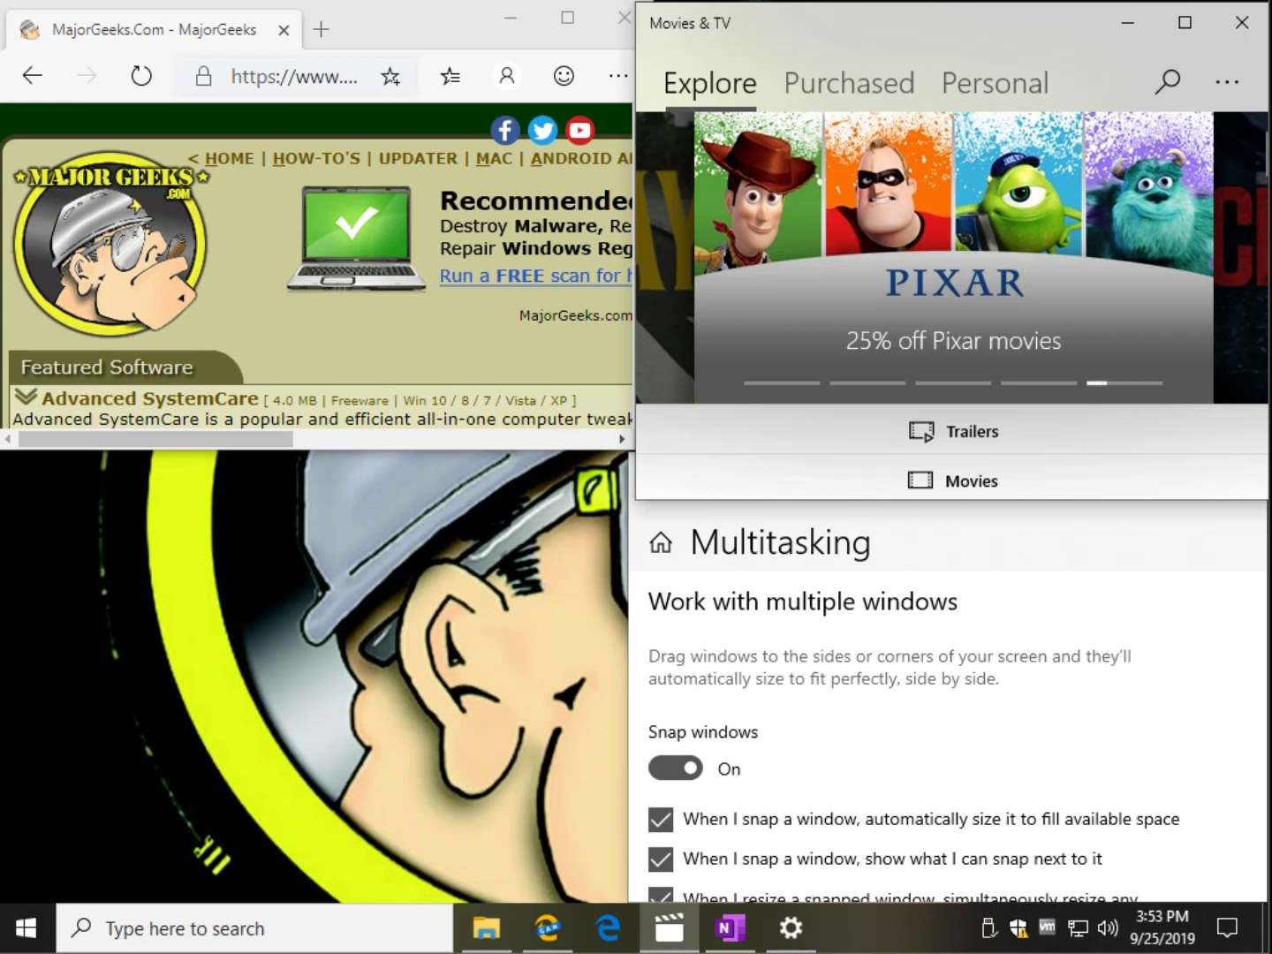
left_click_drag(960, 24, 956, 49)
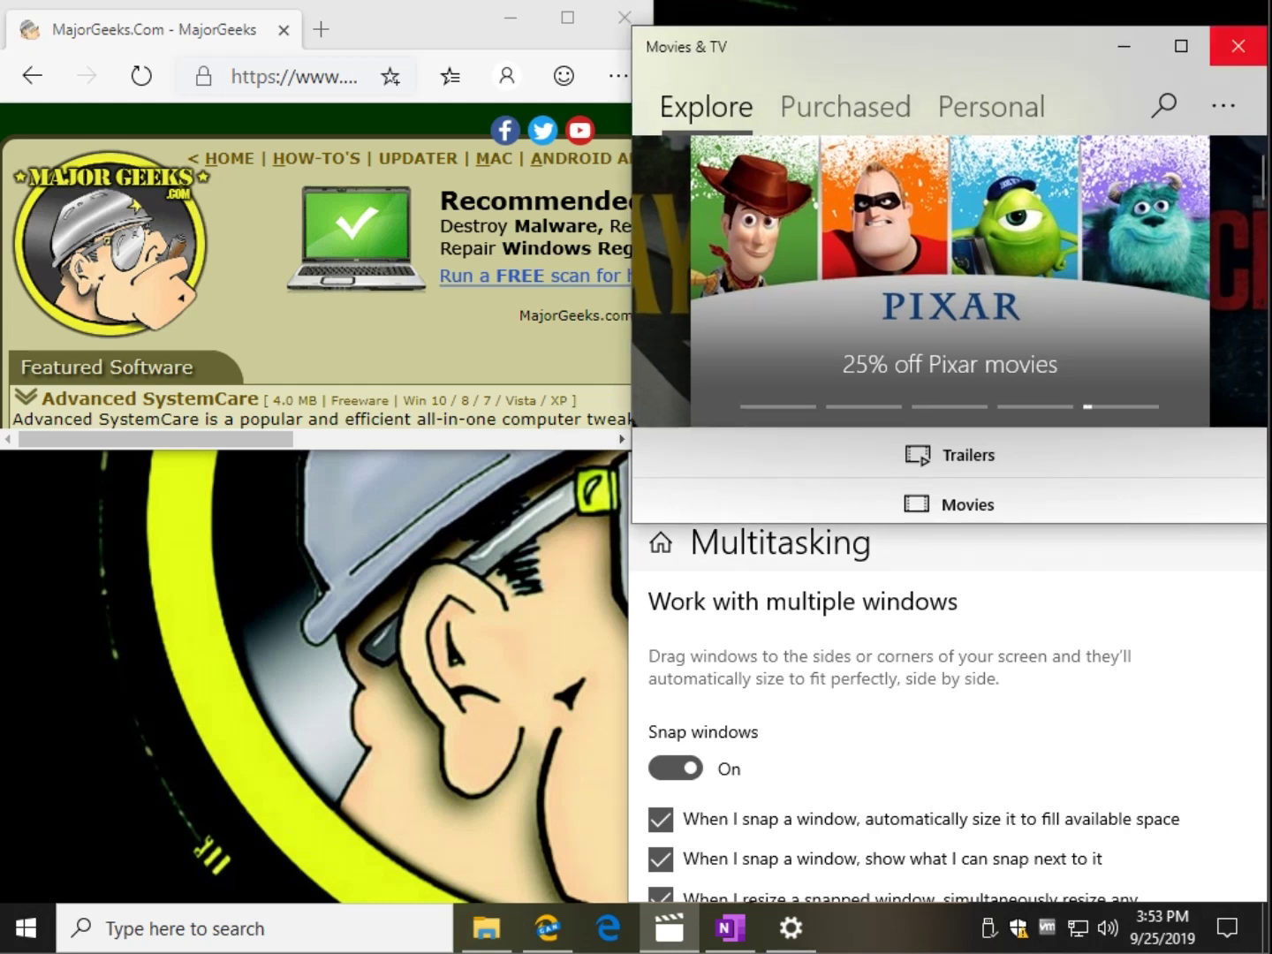
left_click(1238, 46)
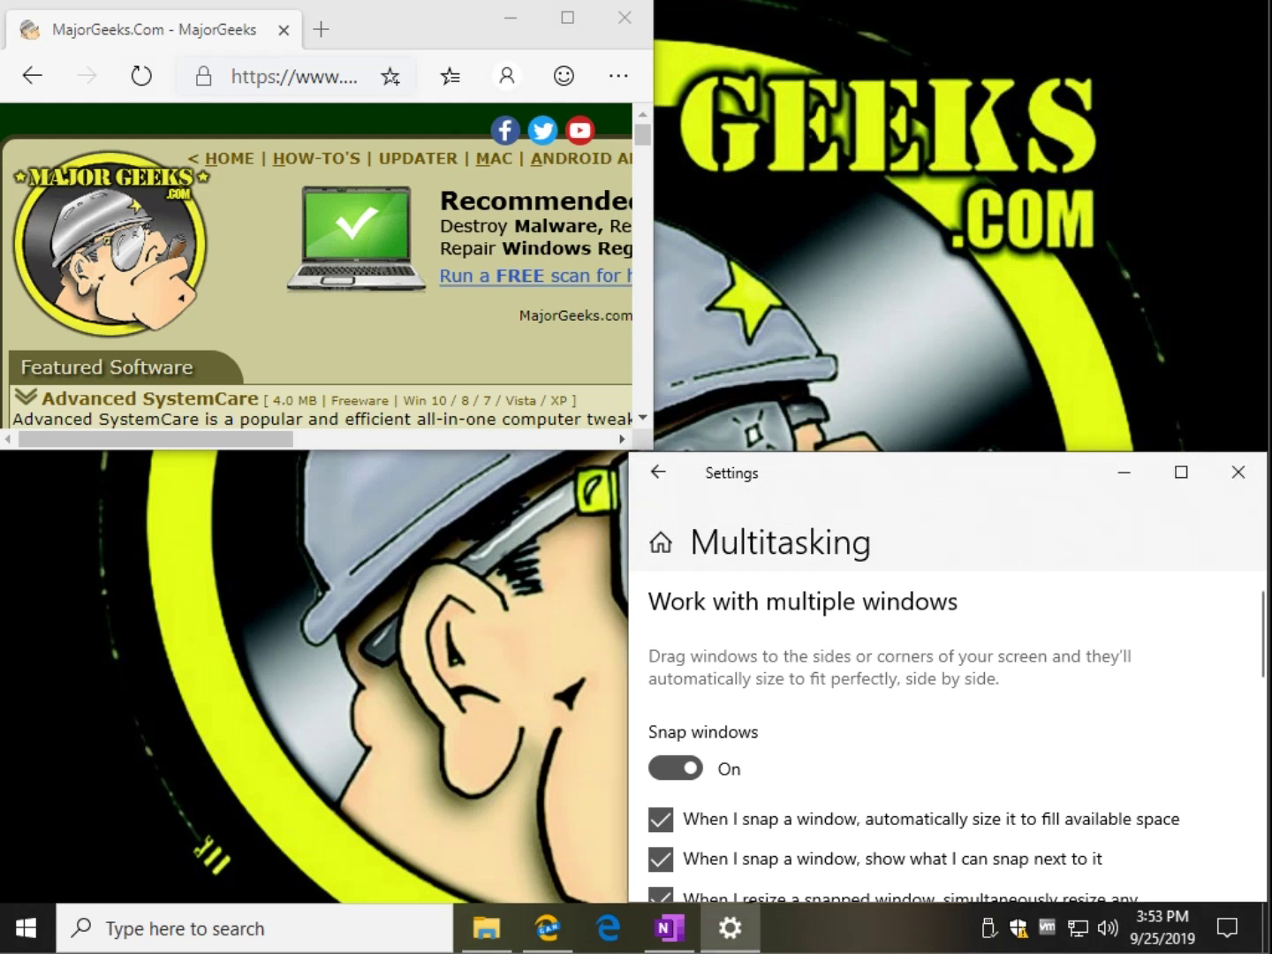
Tile Edge on the left half and pick File Explorer in Snap Assist for the right half.
key("alt+Tab")
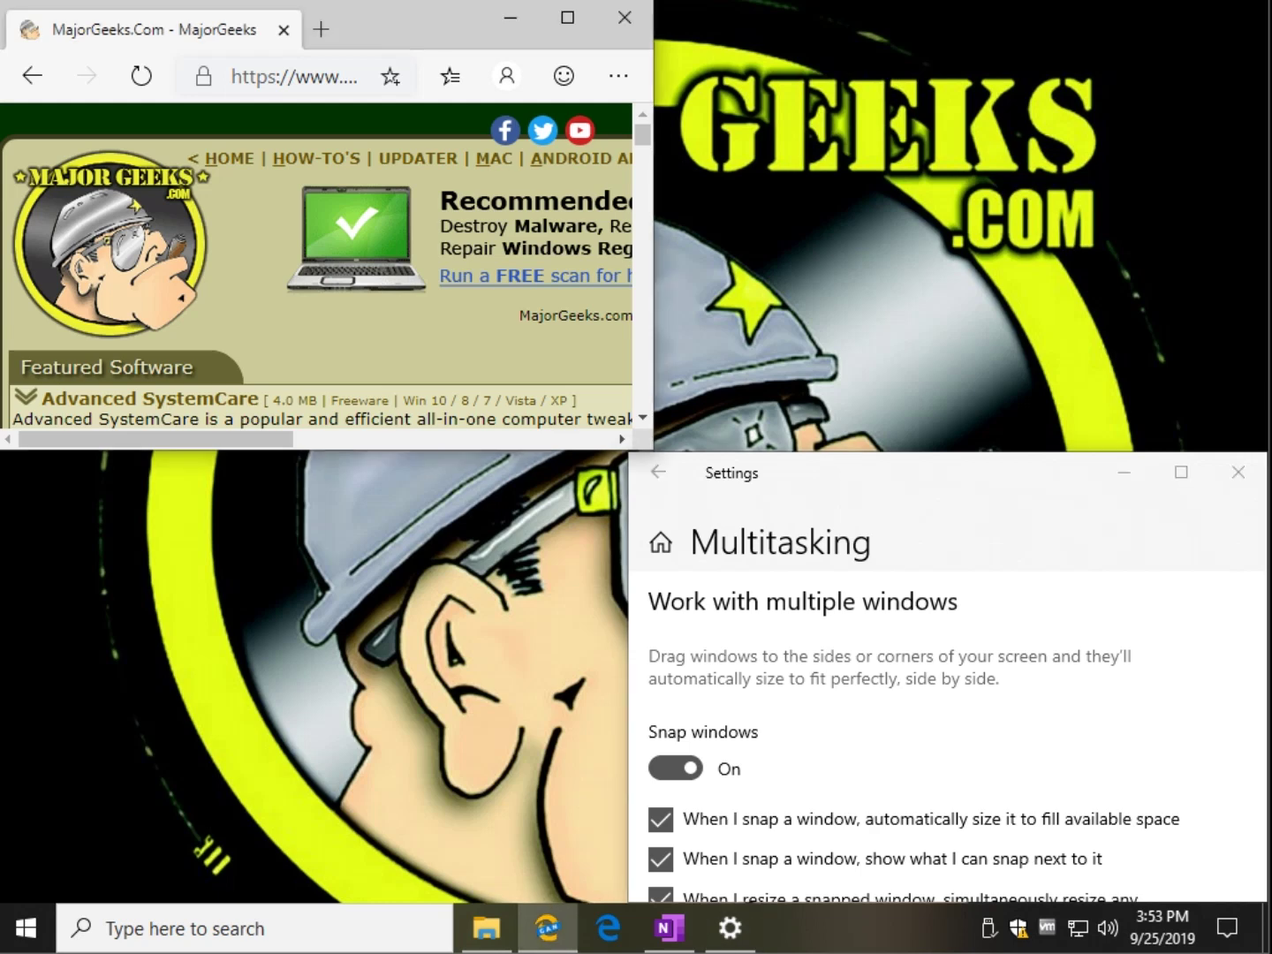
key("alt+Tab")
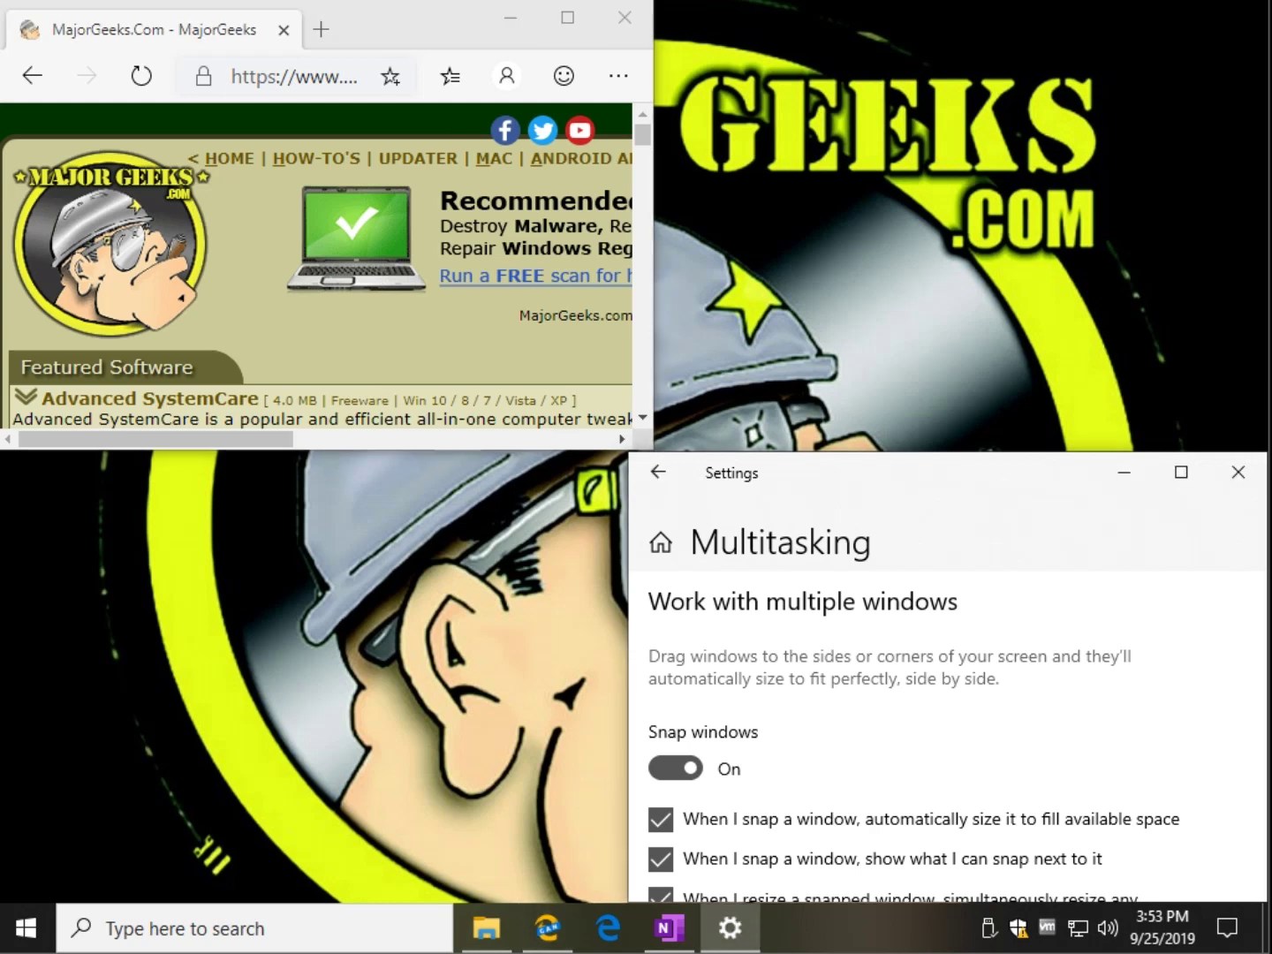
key("alt+Tab")
key("super+Down")
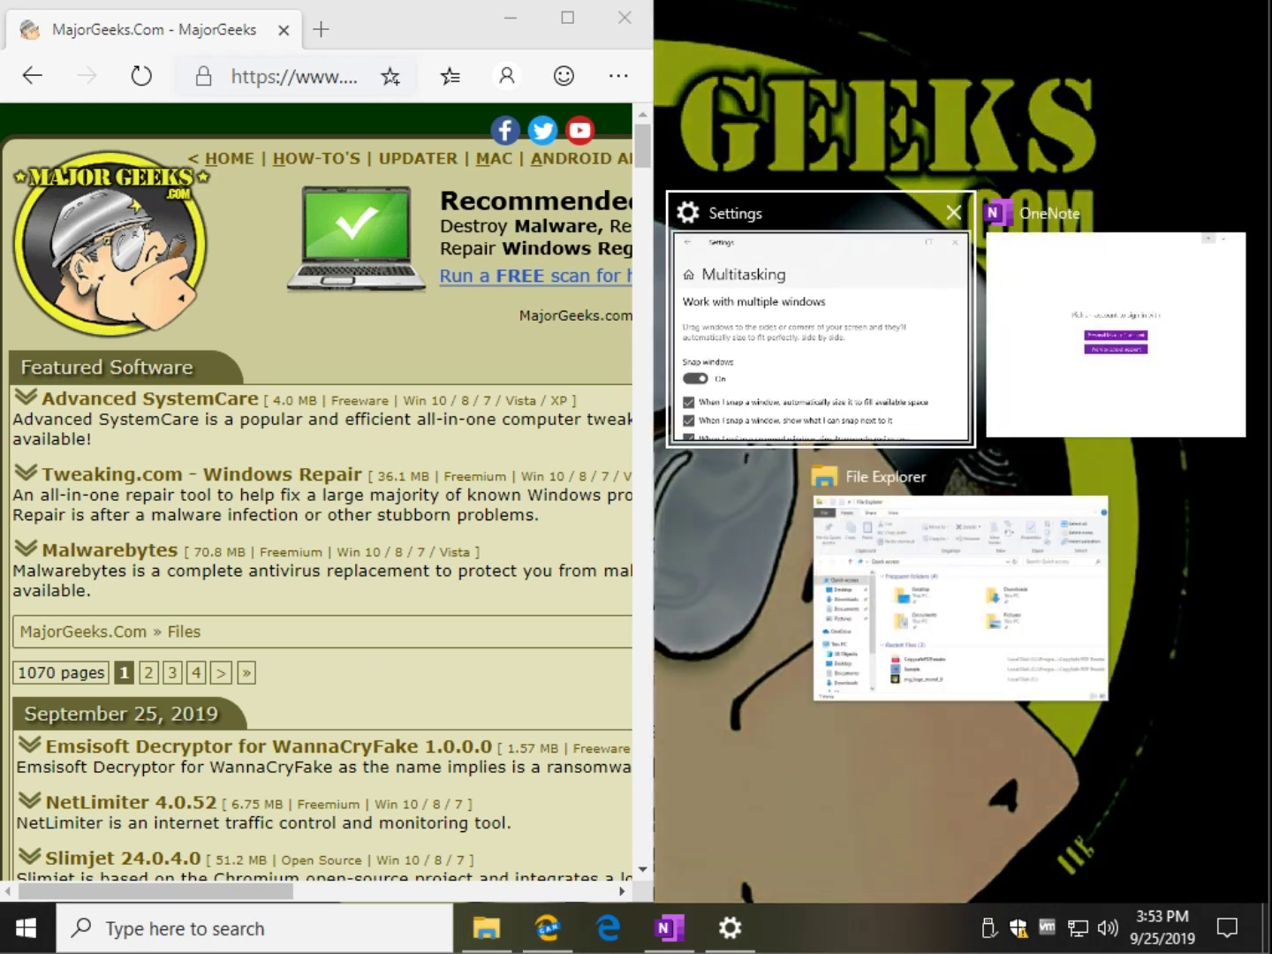
key("Down")
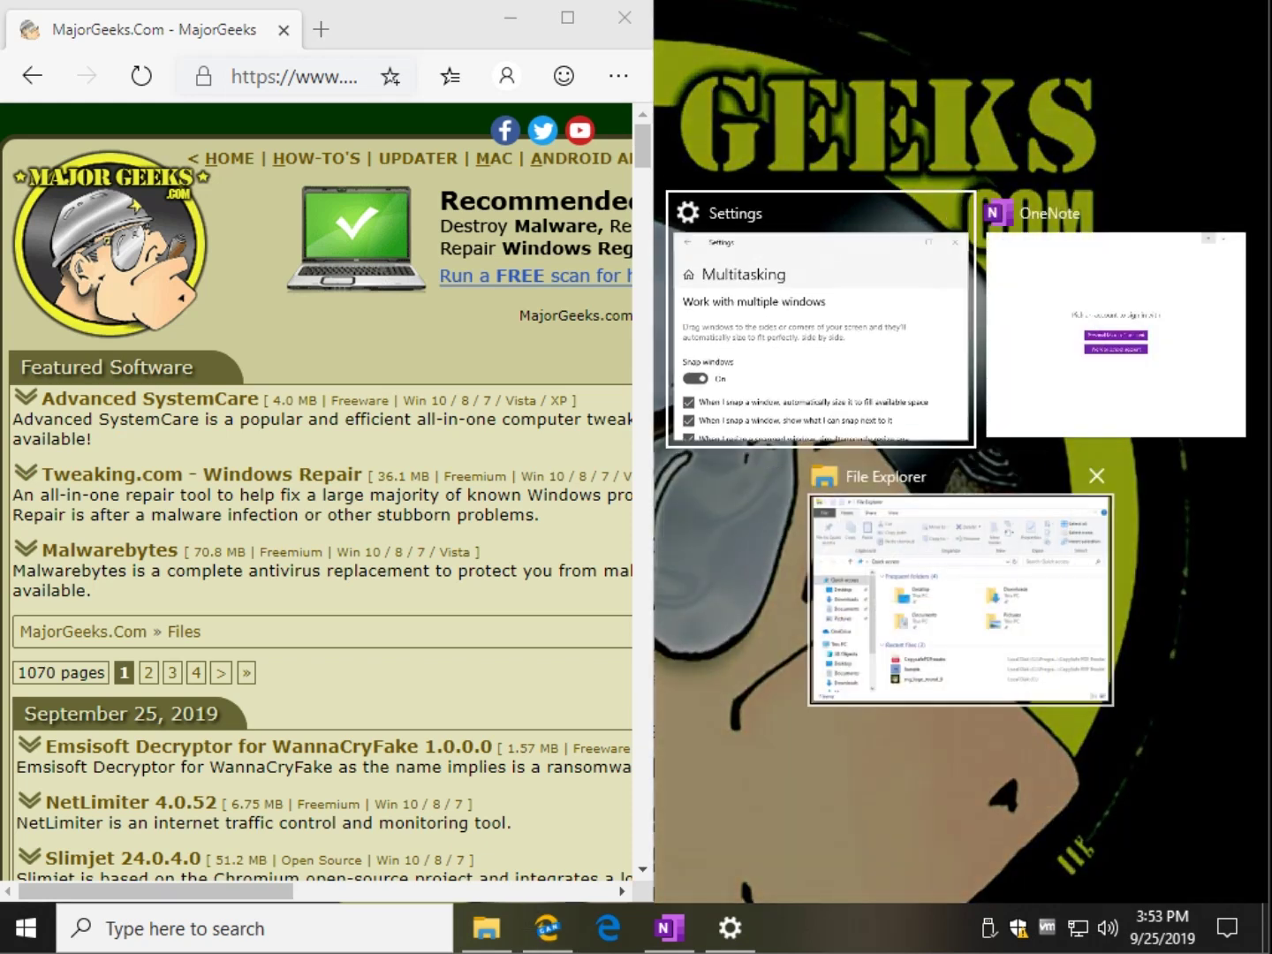
key("Return")
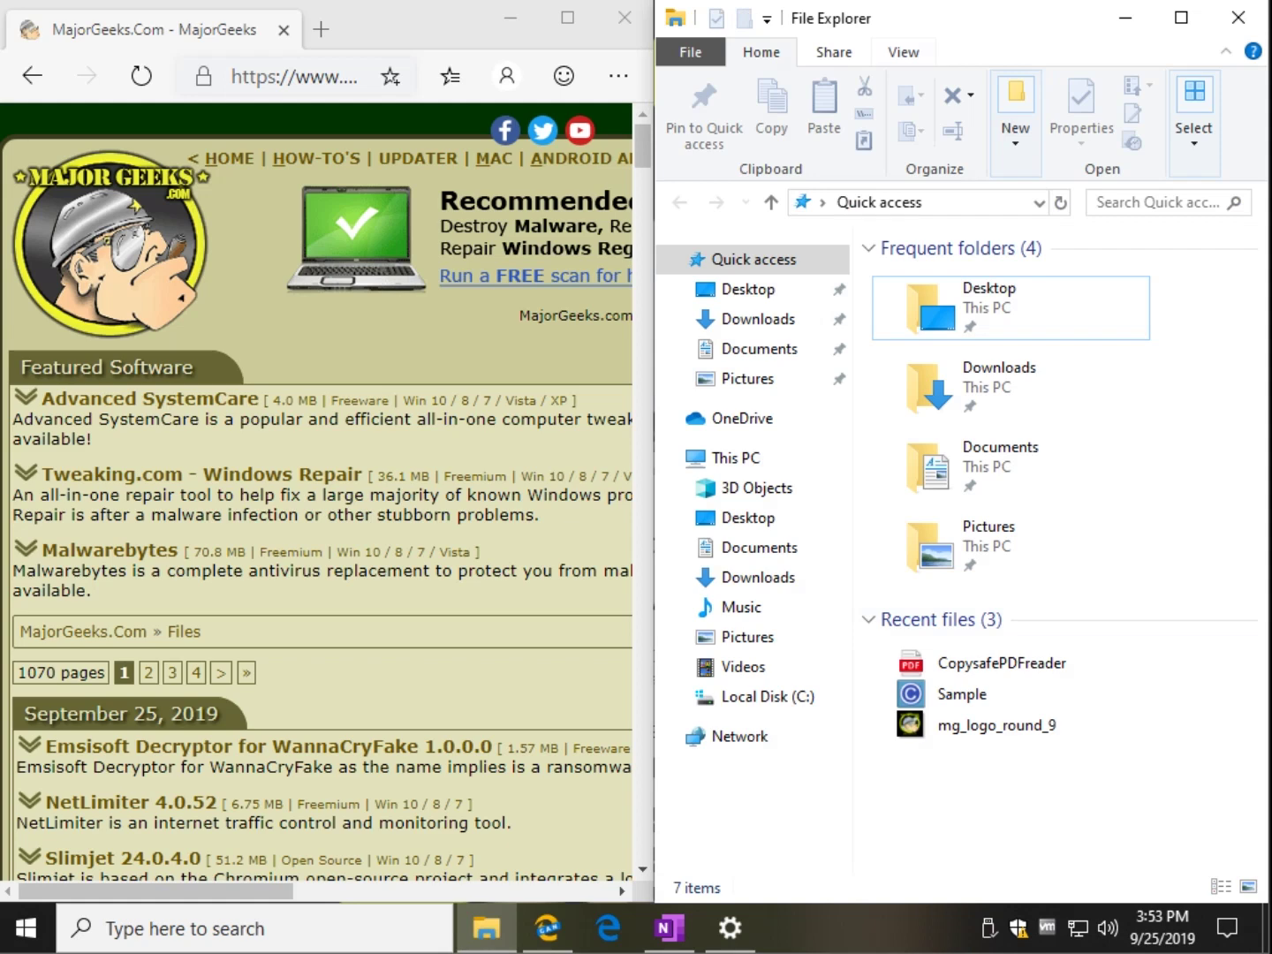
Unsnap and re-snap File Explorer to the right, then move Edge to the right half.
key("super+Down")
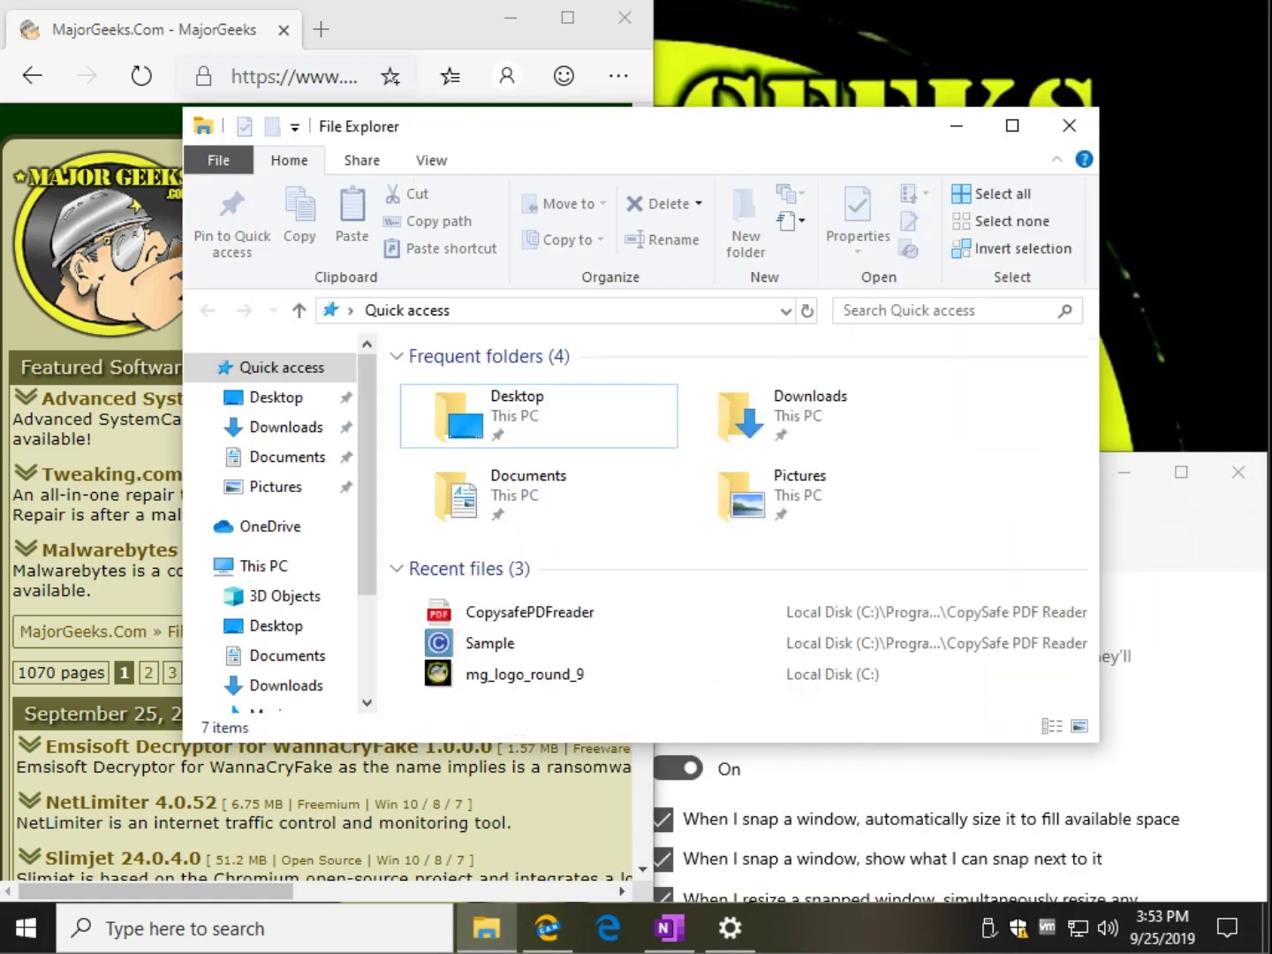
key("Right")
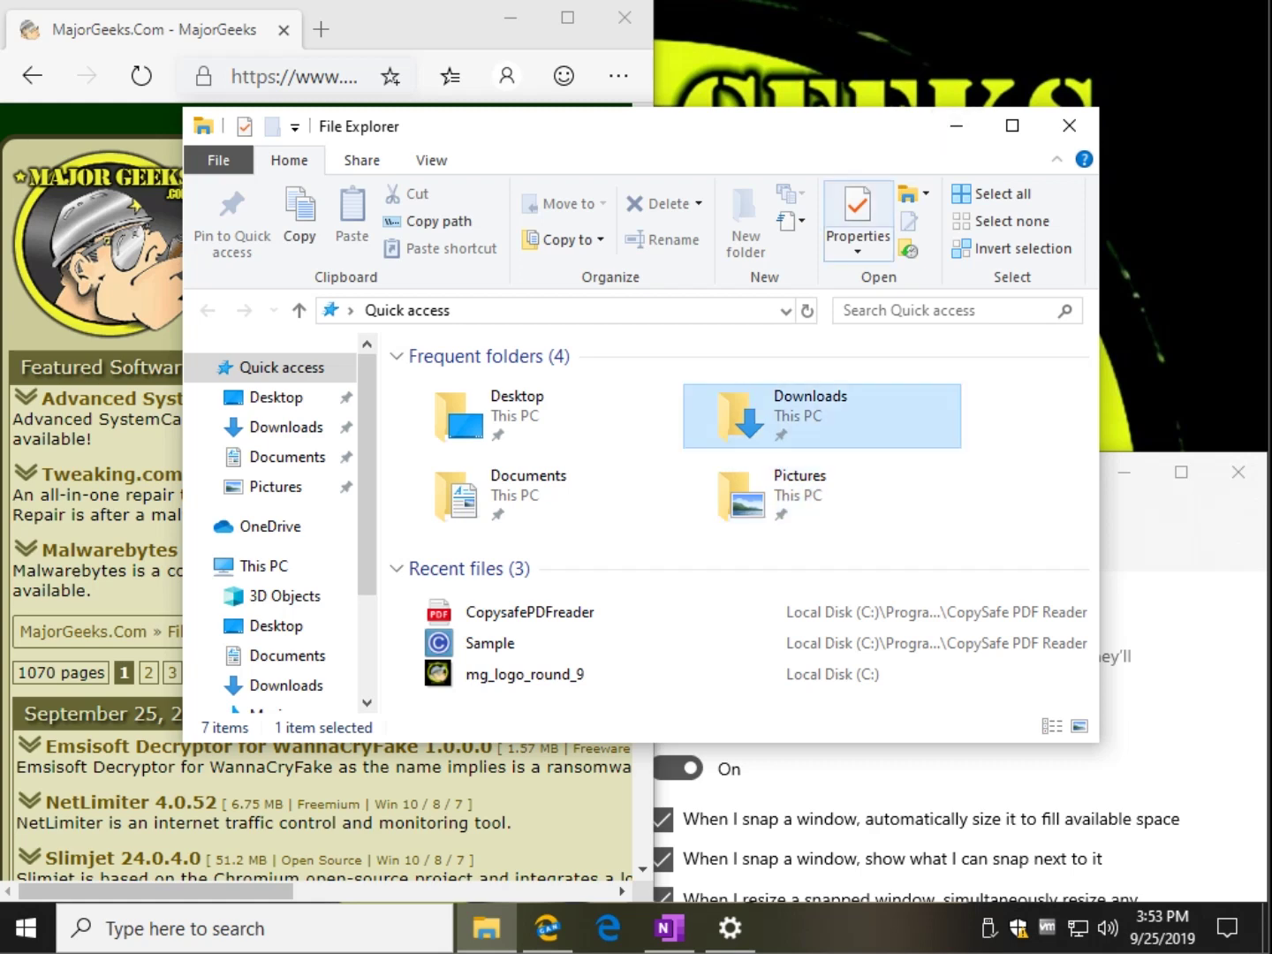
key("super+Right")
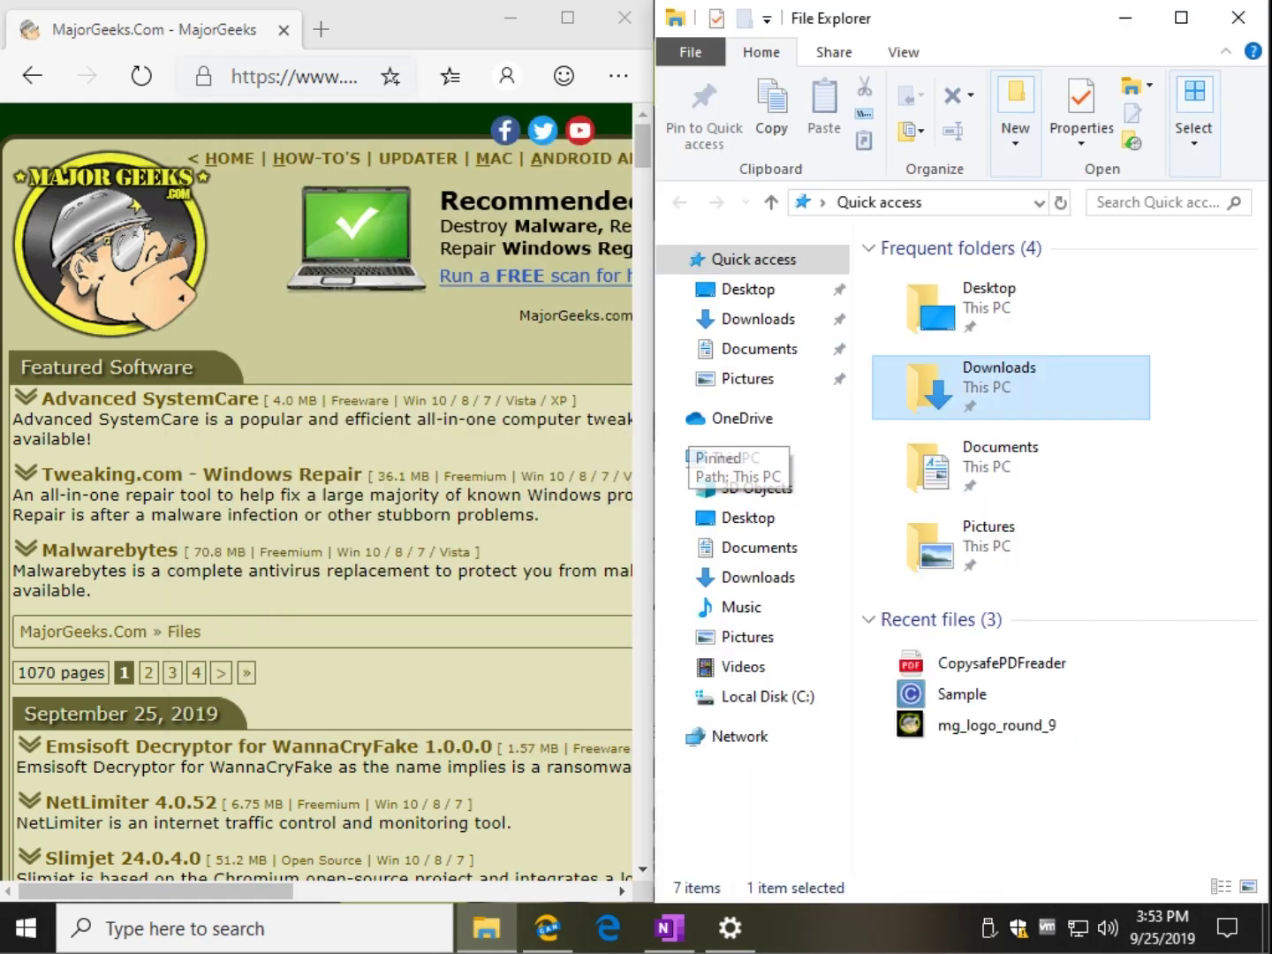
key("alt+Tab")
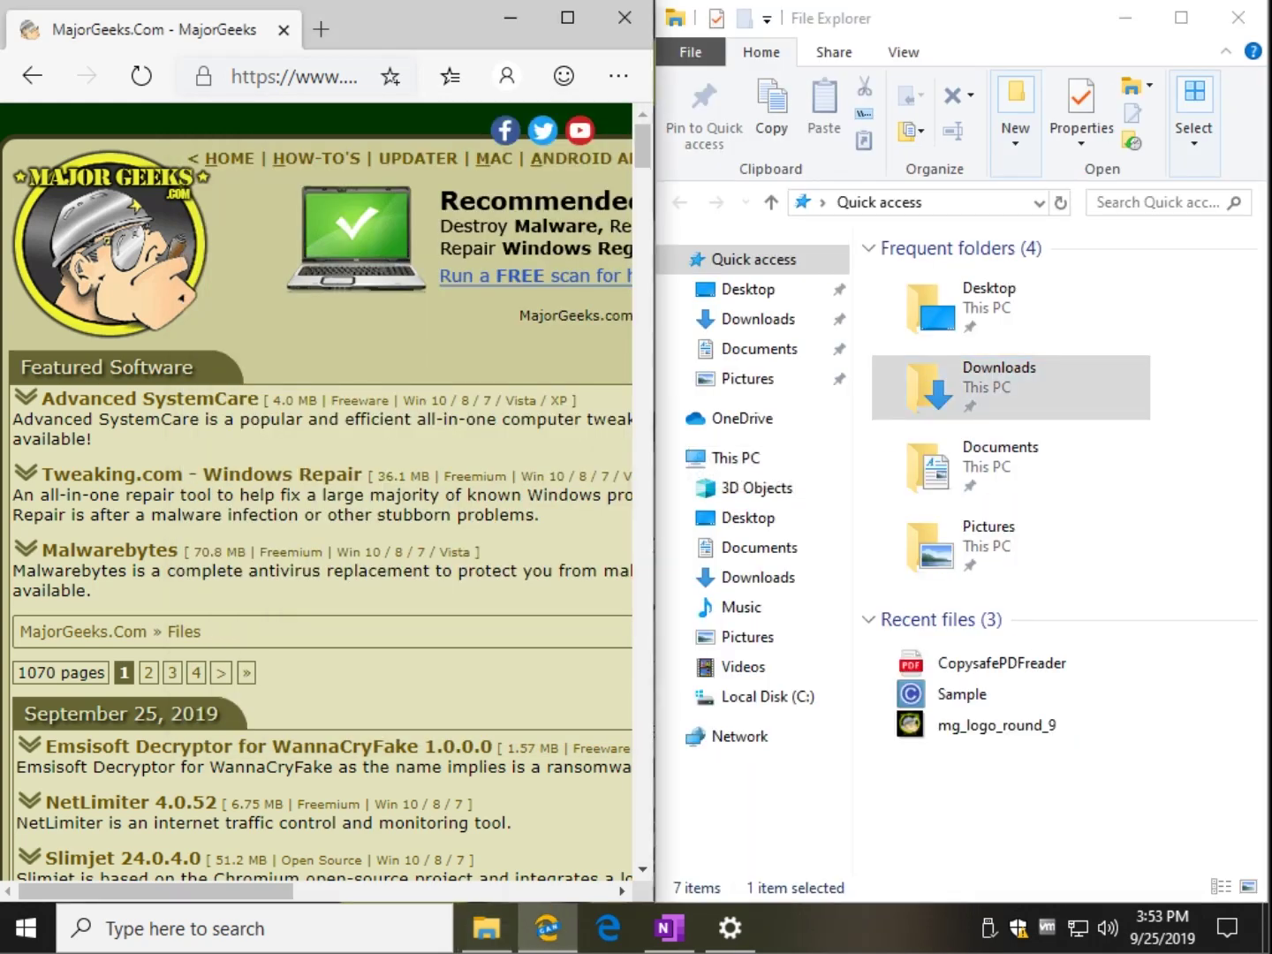
key("super+Right")
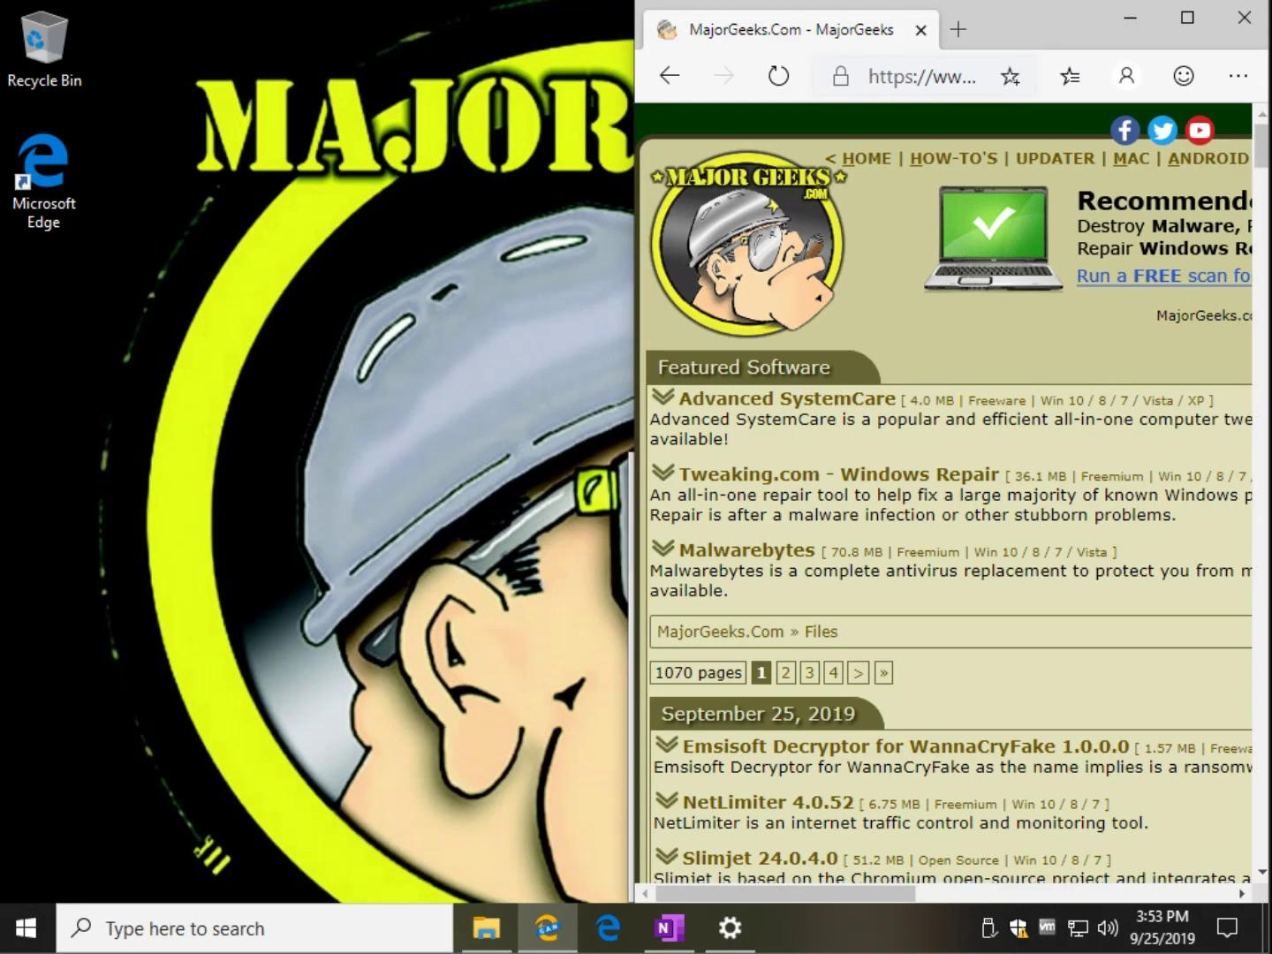
Open OneNote, snap its sign-in window left, and fill the right half with the MajorGeeks browser.
left_click(43, 49)
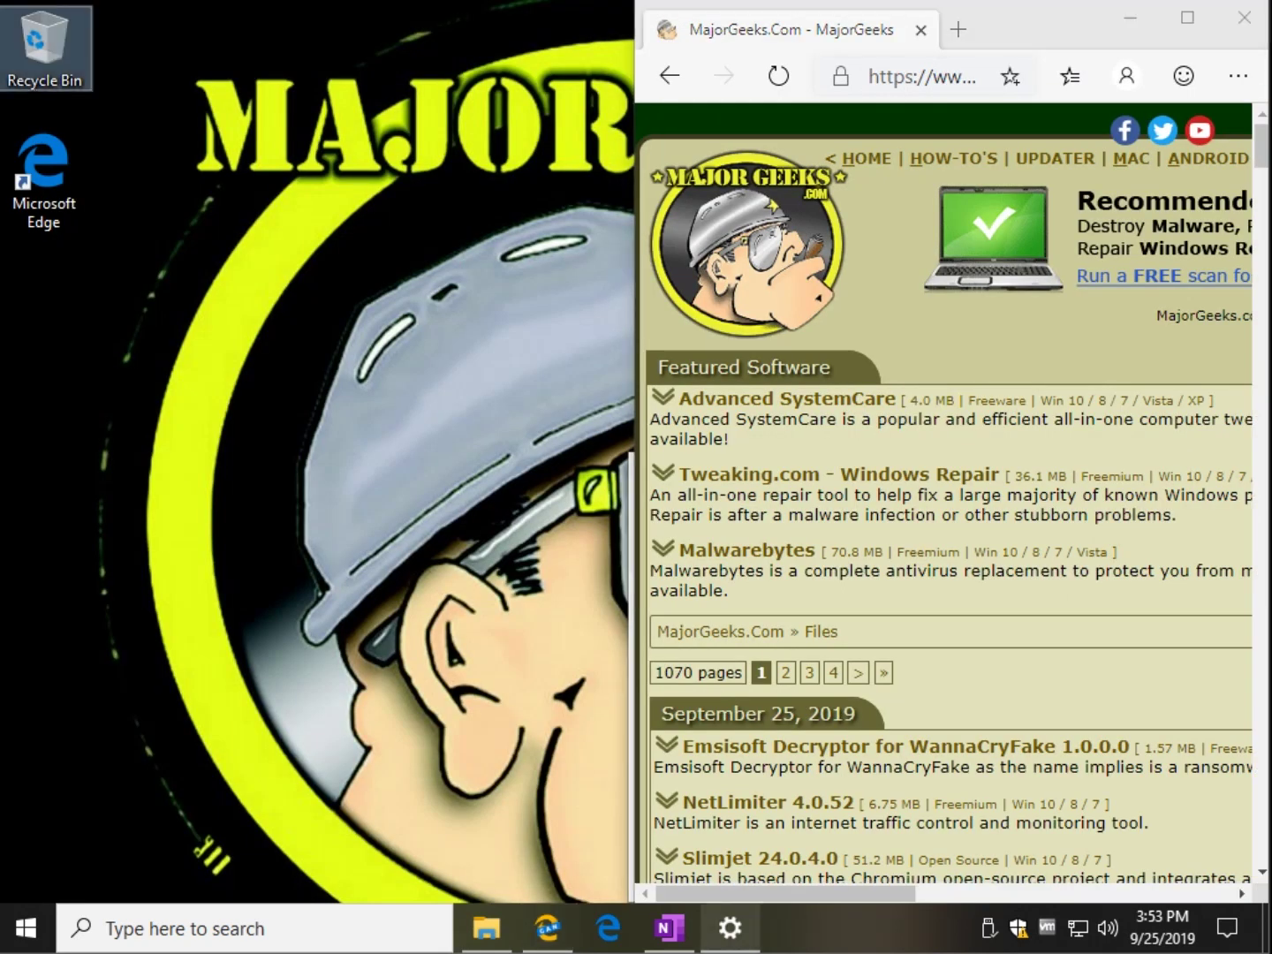
left_click(669, 928)
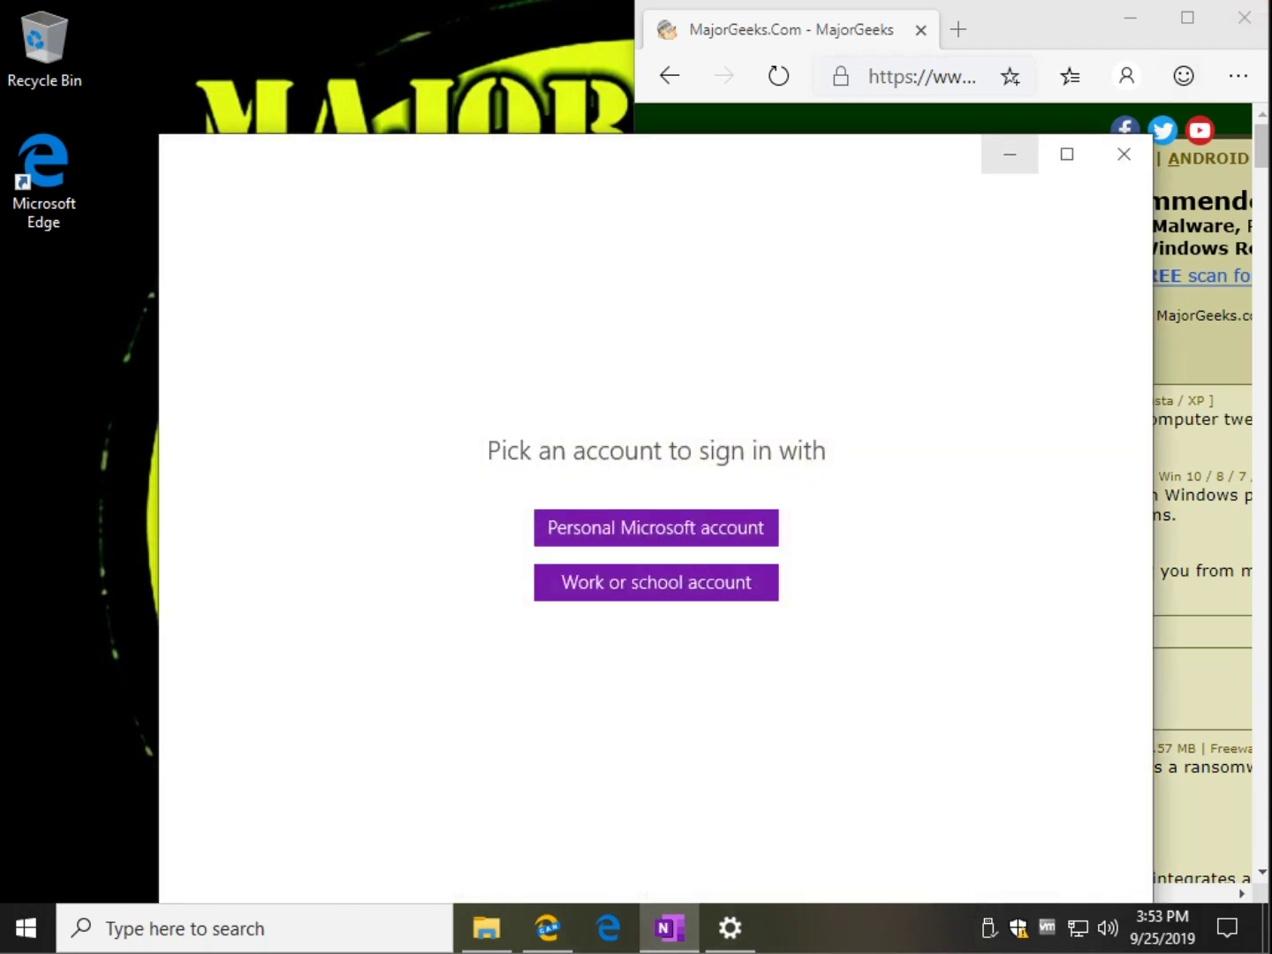
key("super+Left")
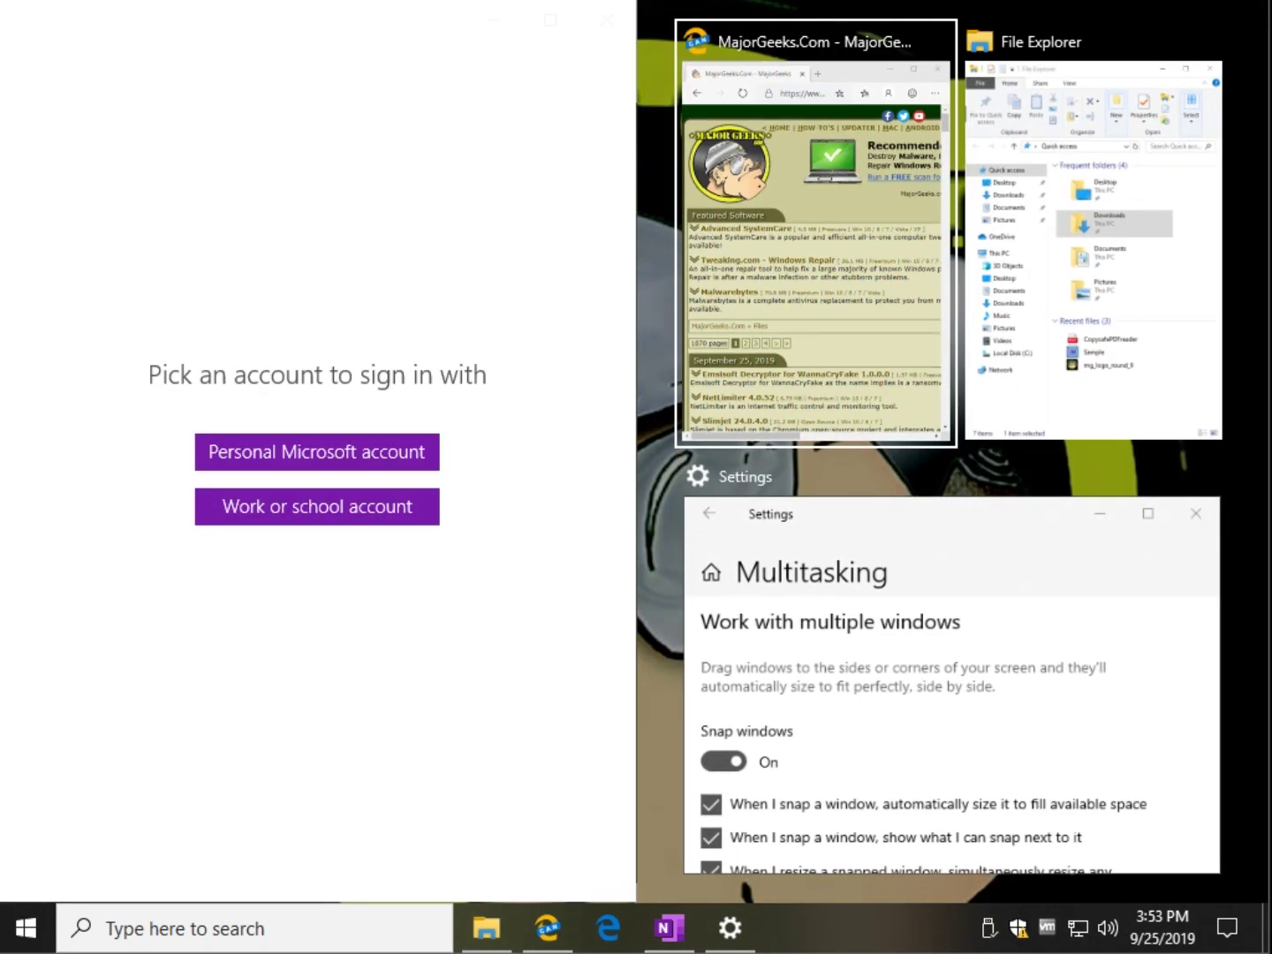
key("Return")
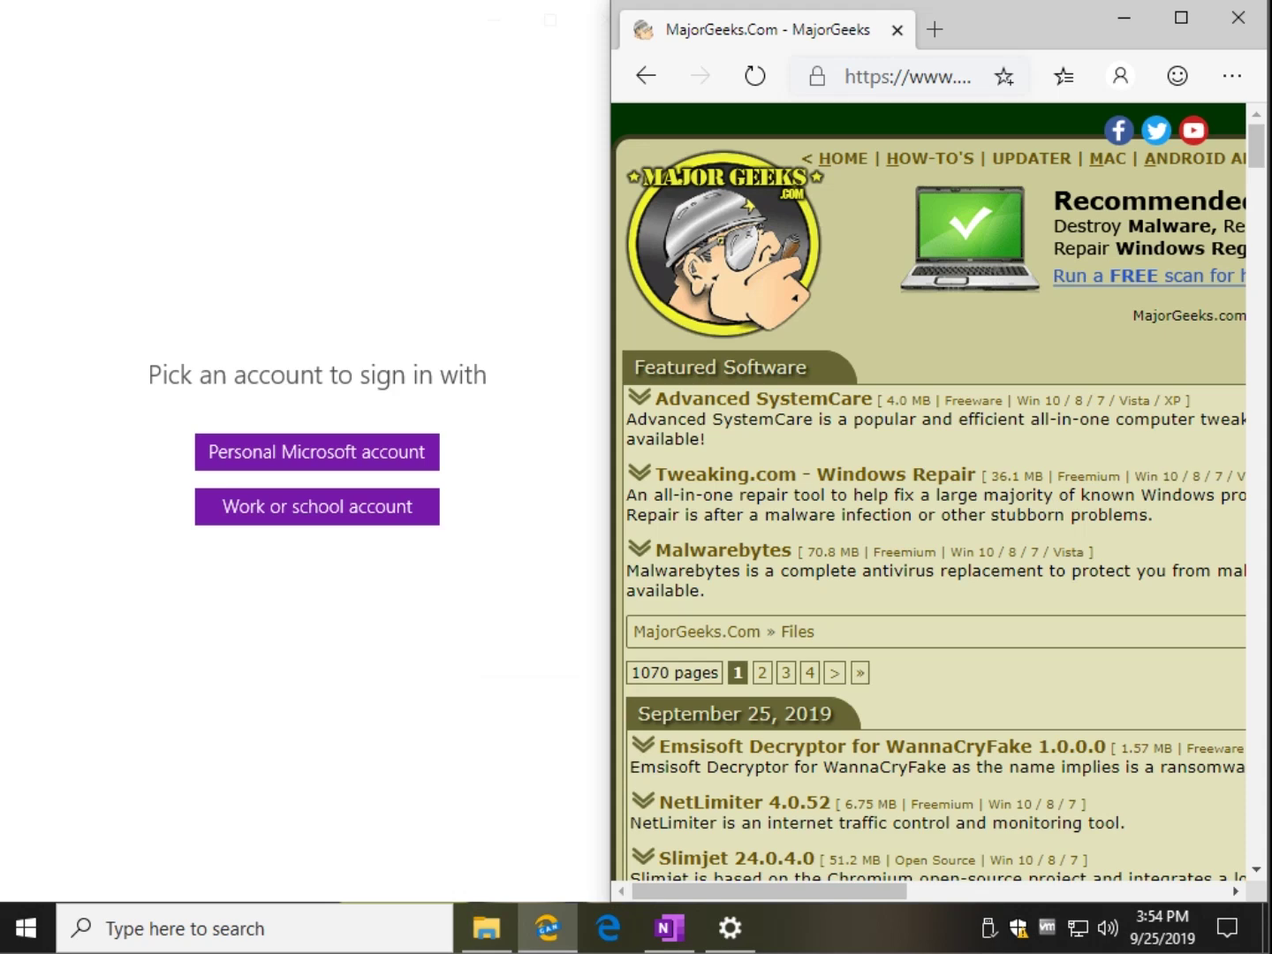
Close OneNote, maximize Edge, and open the MajorGeeks HOW-TO'S page.
left_click(598, 34)
left_click(1181, 18)
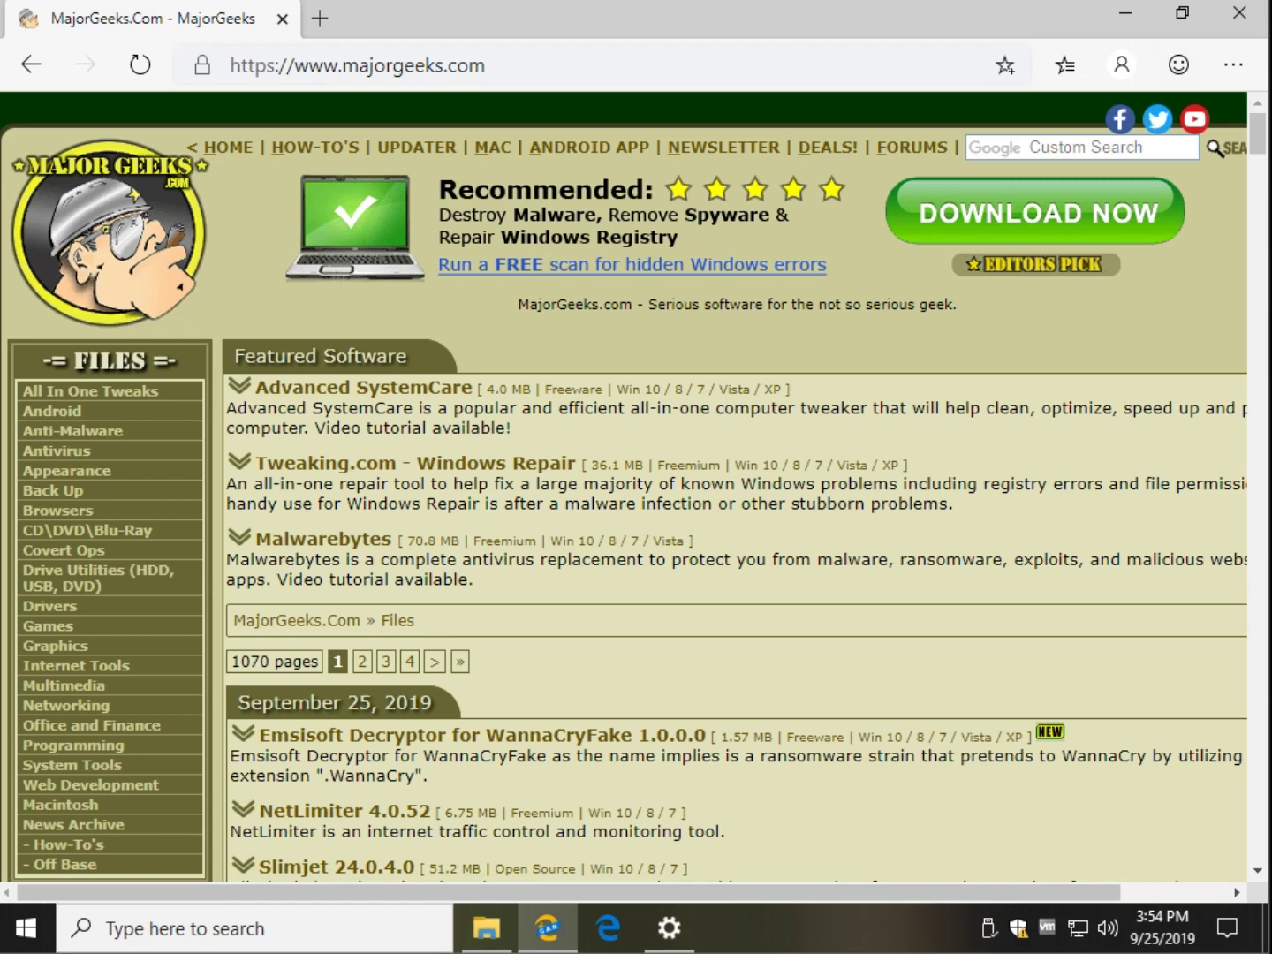
left_click(316, 147)
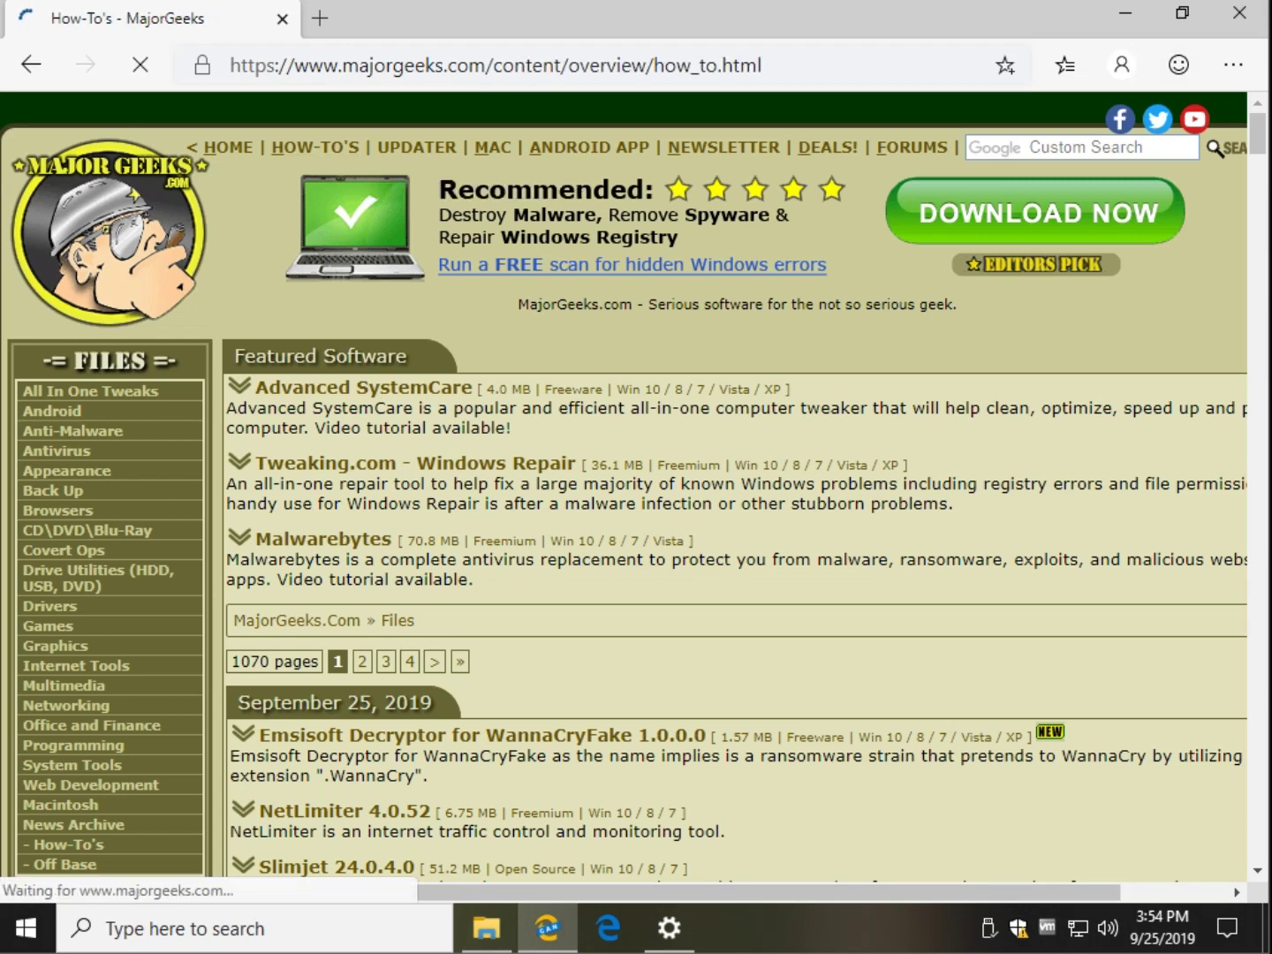